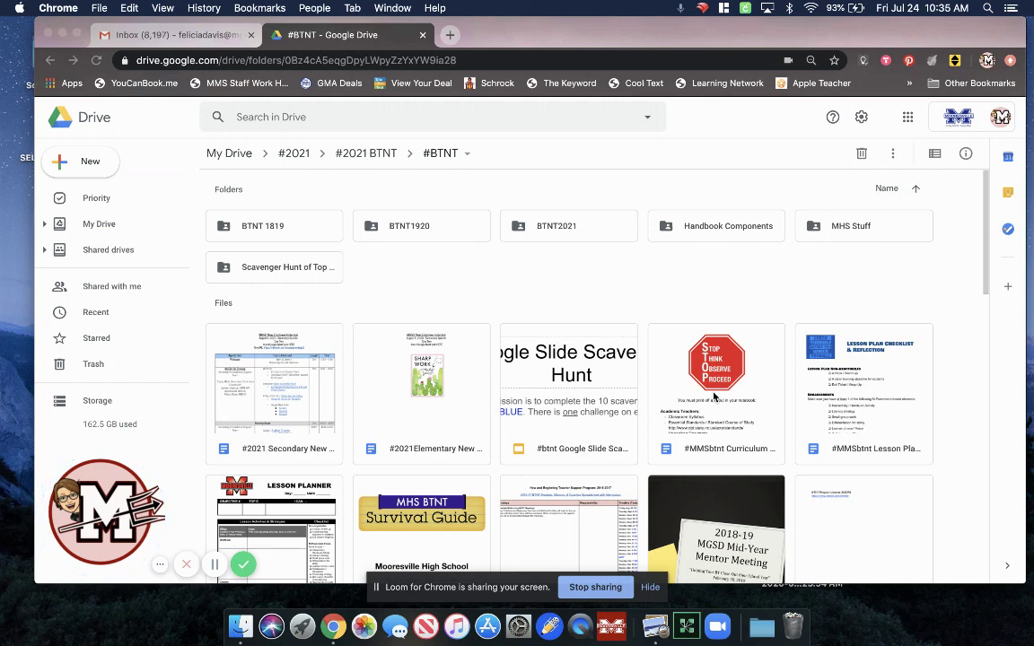
Open Jamboard from the list of Google apps
left_click(908, 117)
scroll(918, 296, "down", 8)
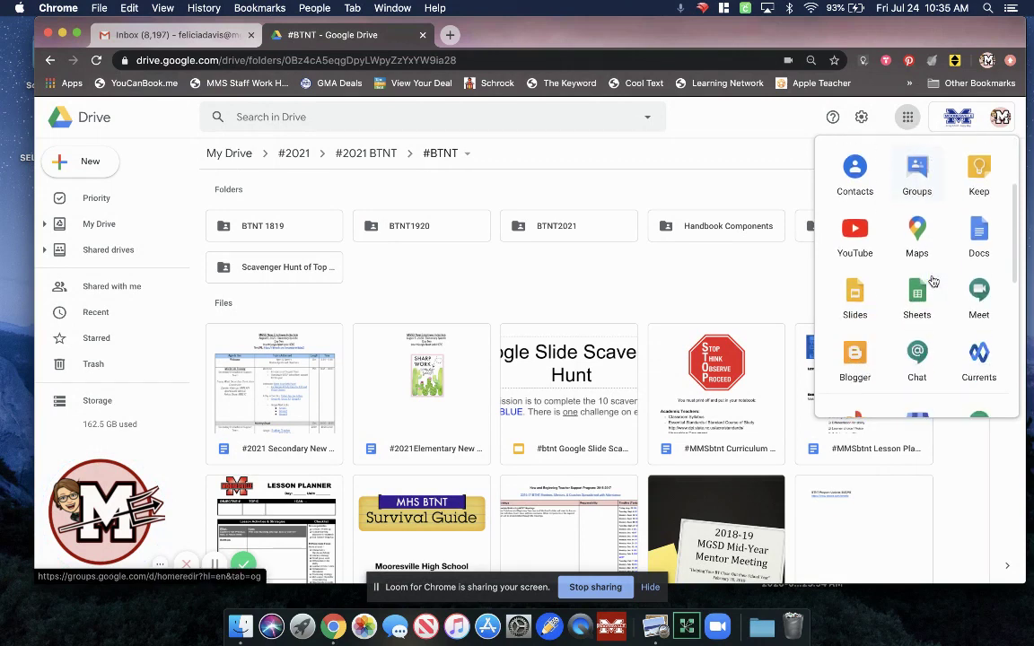
scroll(929, 282, "down", 1)
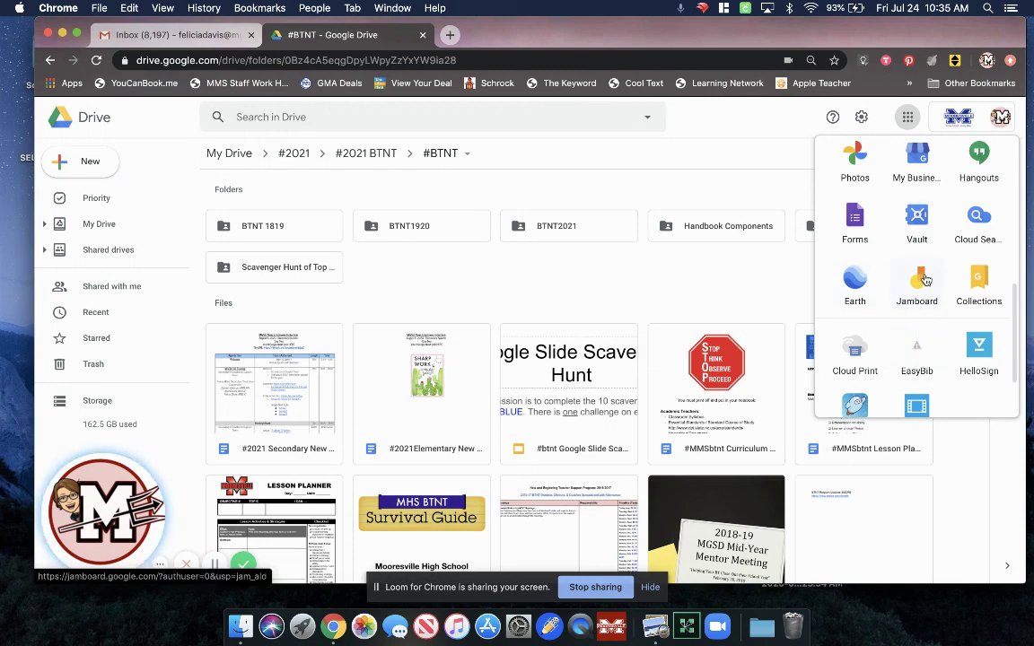
left_click(925, 280)
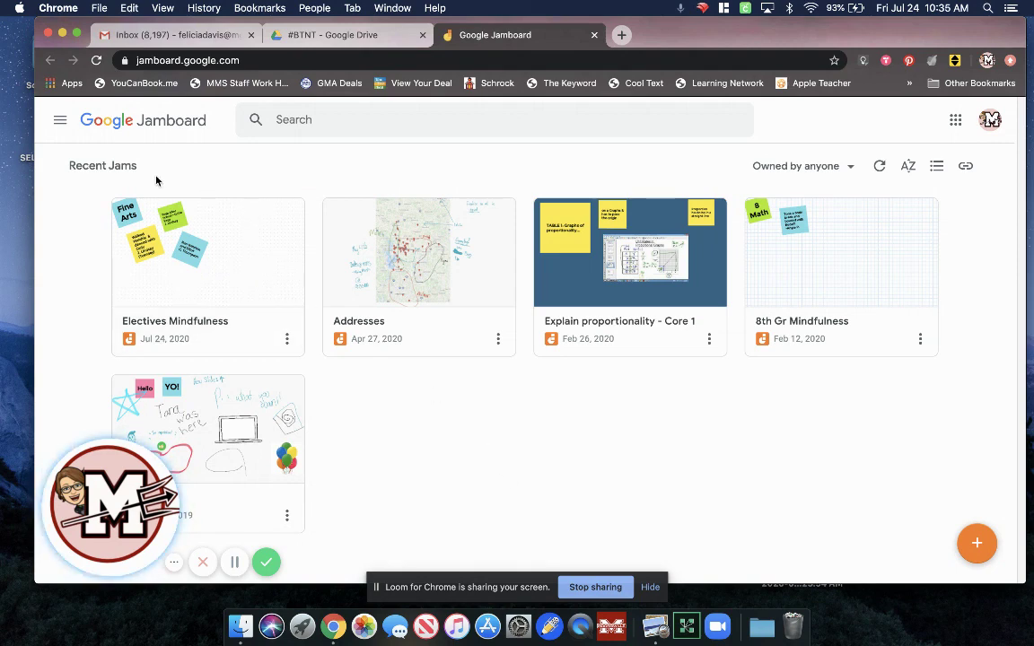
Examine Jamboard's help and information links and the ownership filter options for the recent jams
left_click(60, 127)
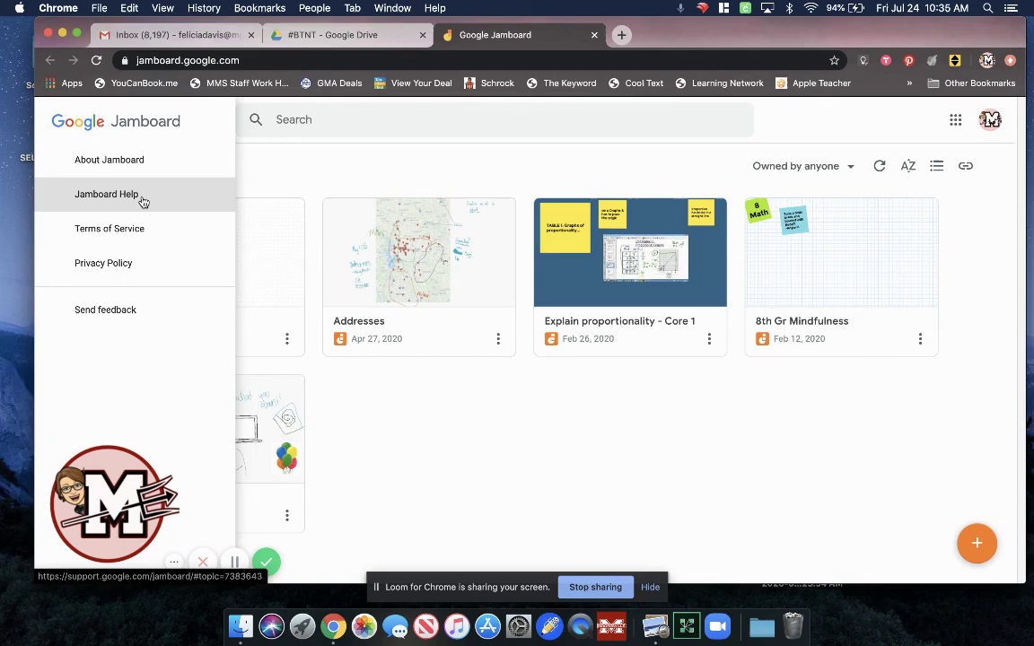
left_click(443, 410)
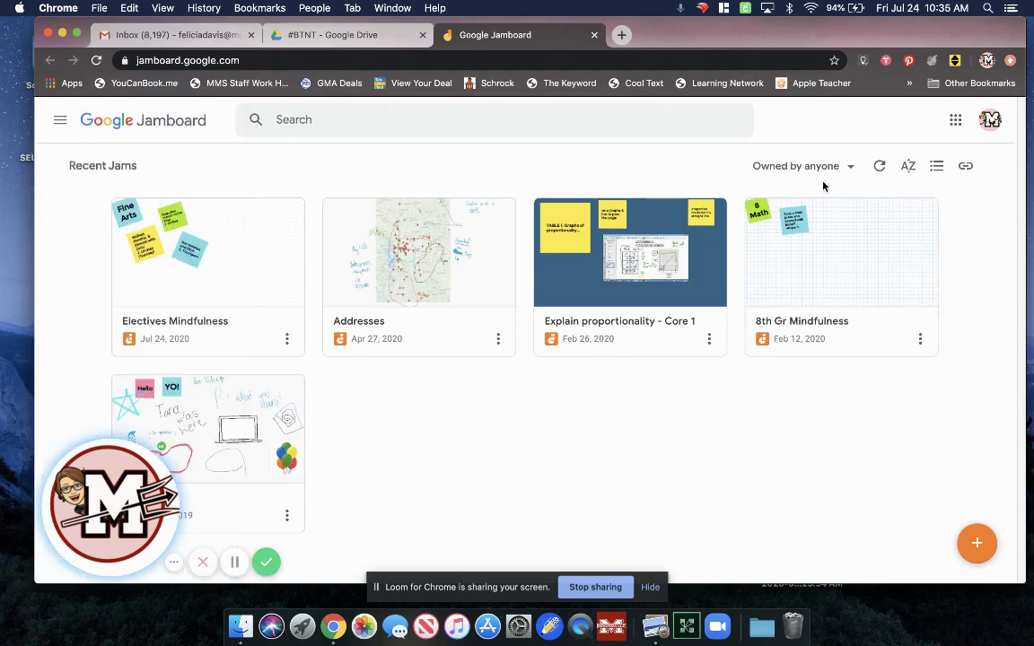
left_click(848, 168)
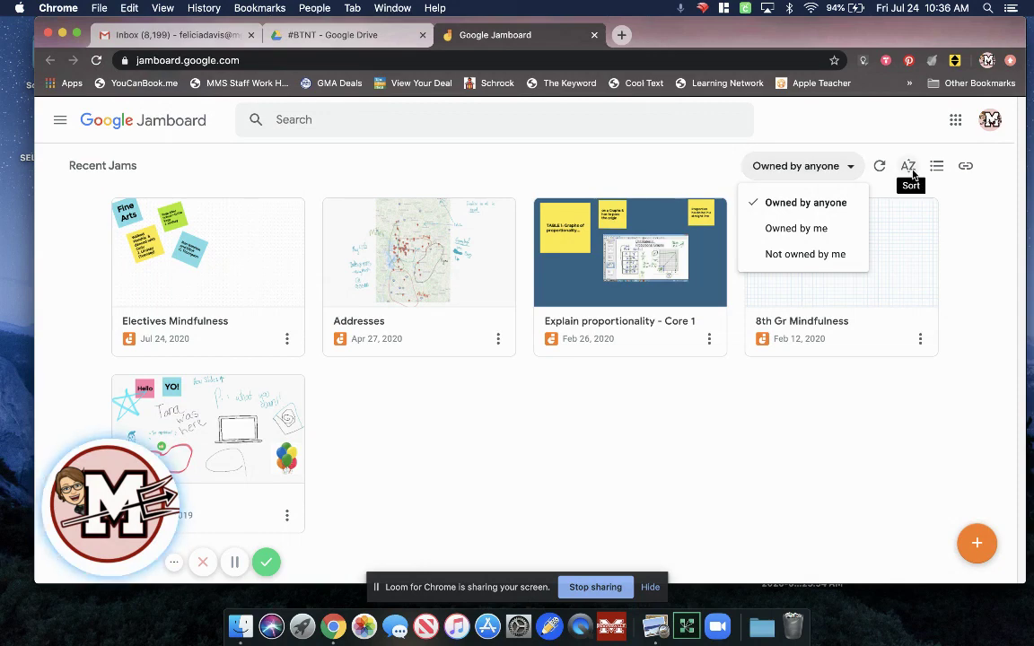
left_click(955, 213)
Show the recent jams as a list, look through them, and return to the grid view
left_click(936, 166)
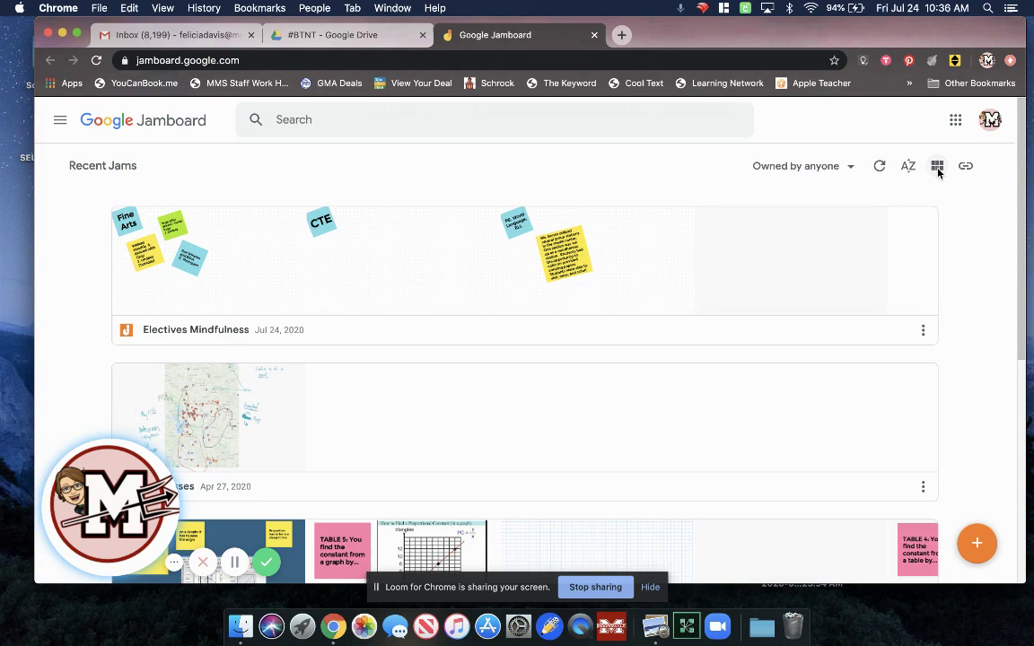
scroll(545, 296, "down", 5)
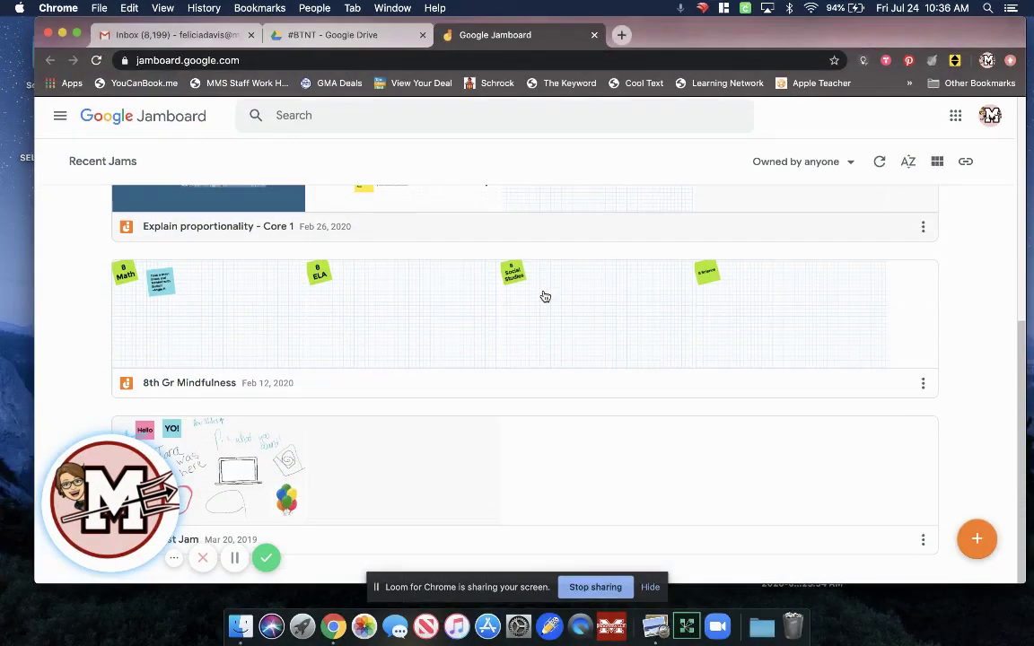
scroll(545, 296, "up", 5)
scroll(545, 296, "up", 1)
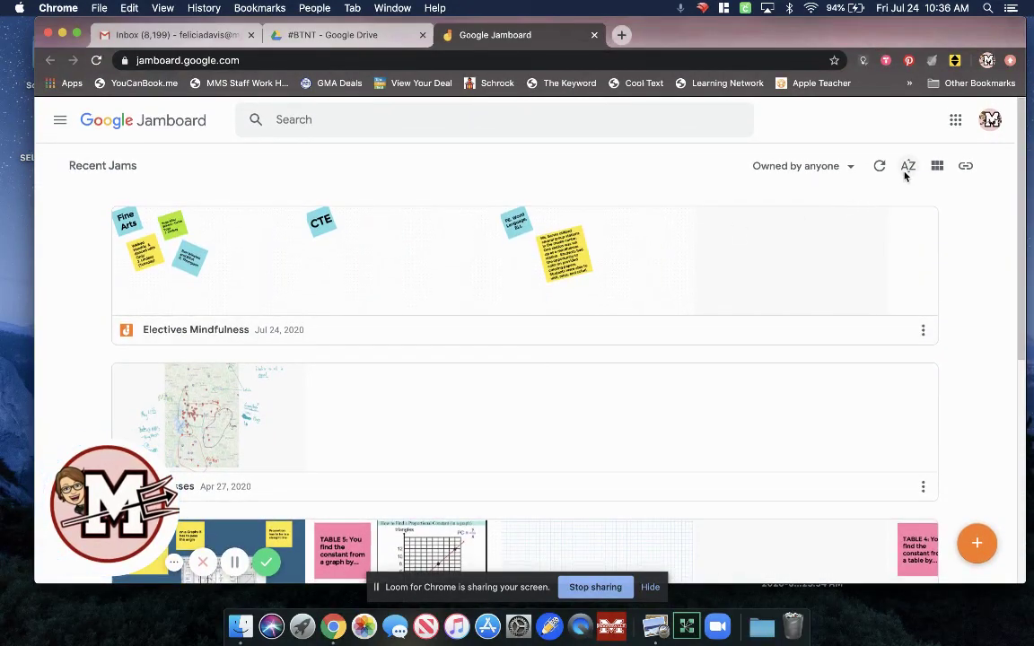
left_click(937, 166)
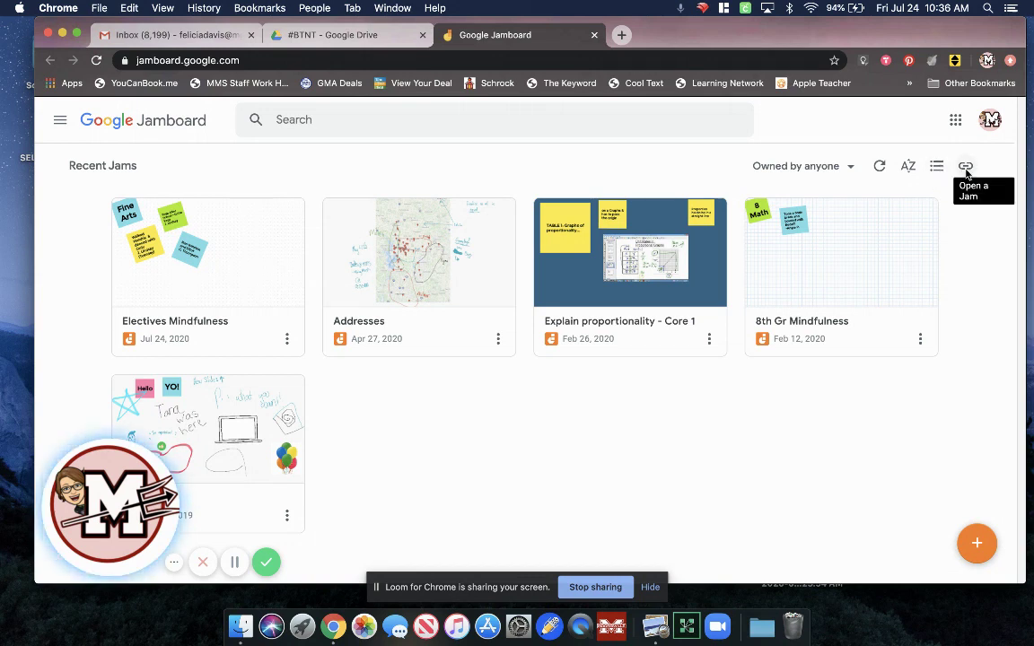
Create a new jam and look over its zoom levels and background choices
left_click(978, 544)
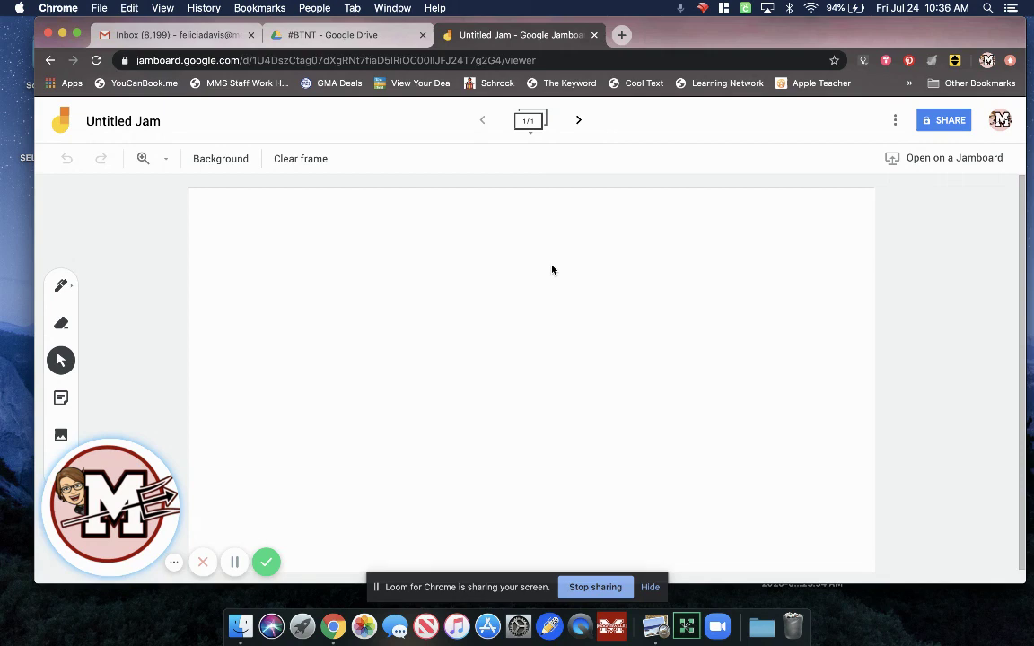
left_click(166, 160)
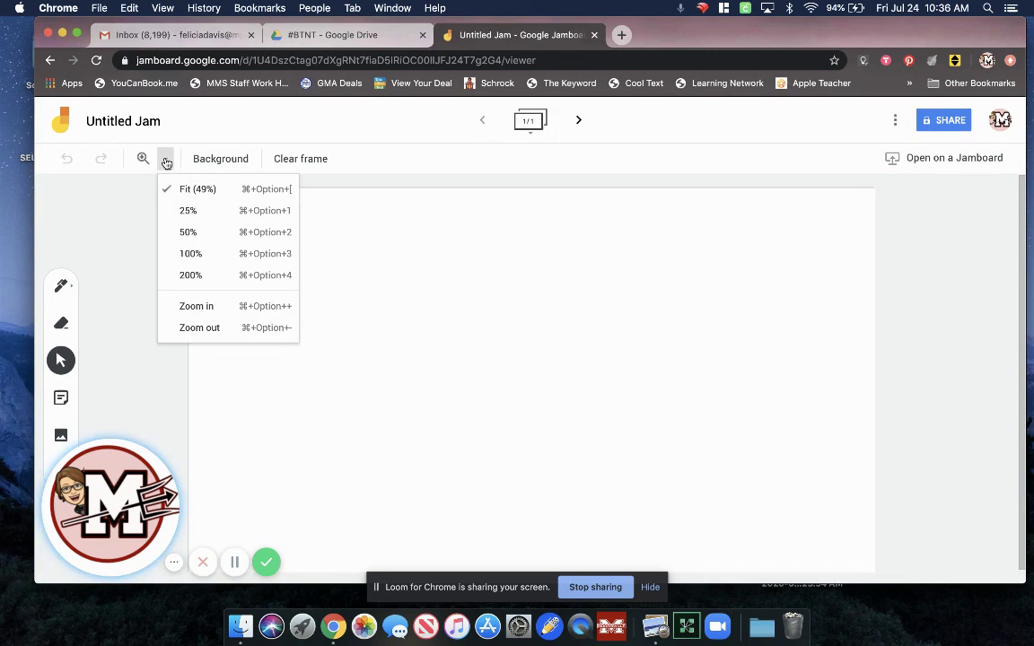
left_click(166, 161)
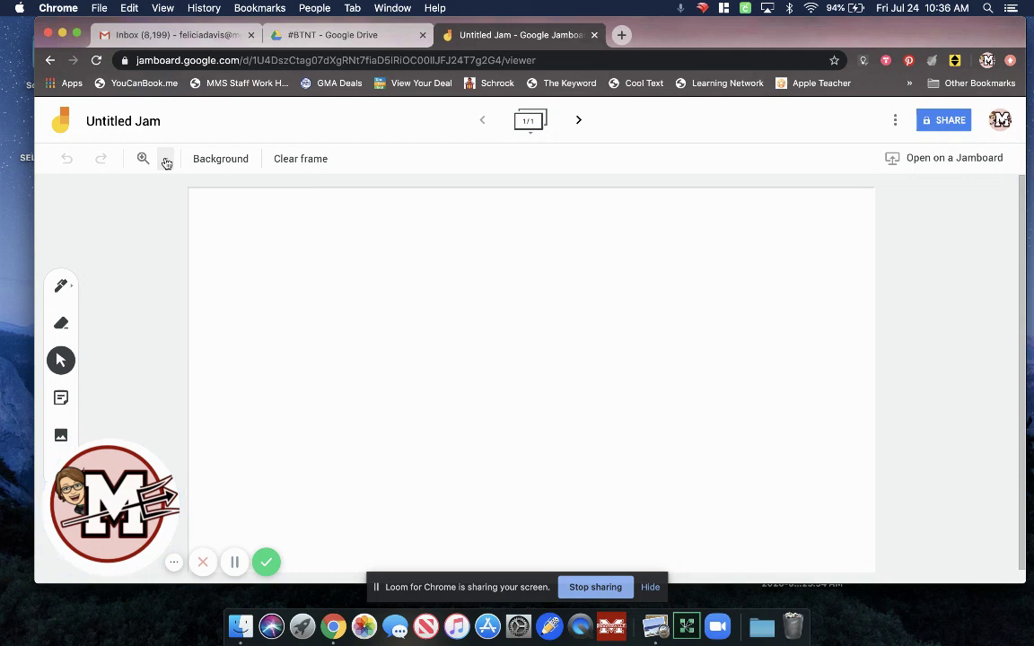
left_click(229, 162)
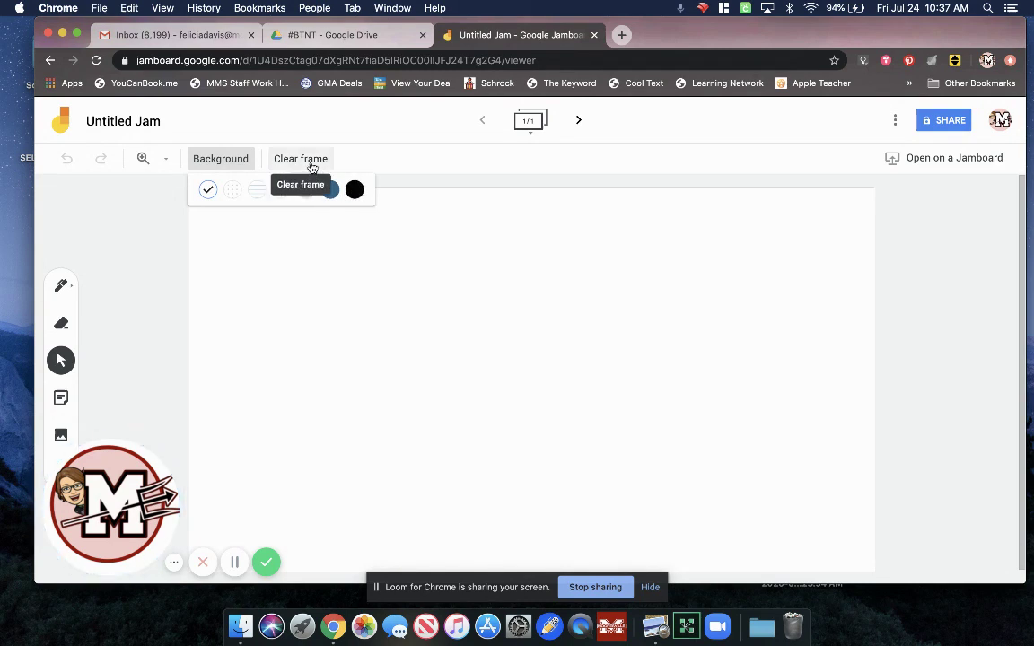
left_click(418, 282)
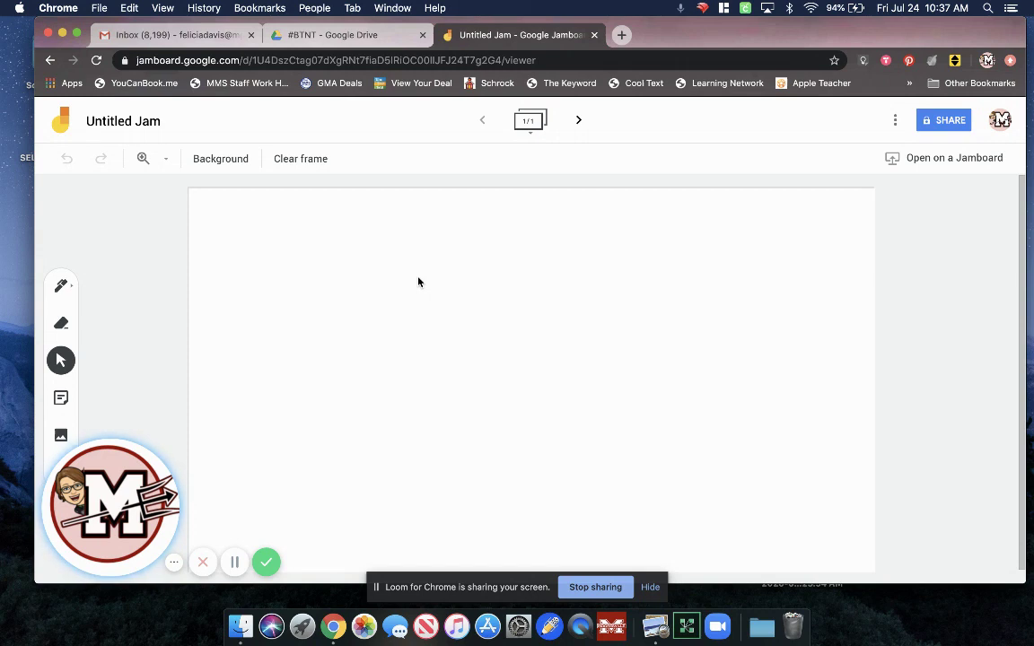
left_click_drag(101, 453, 928, 481)
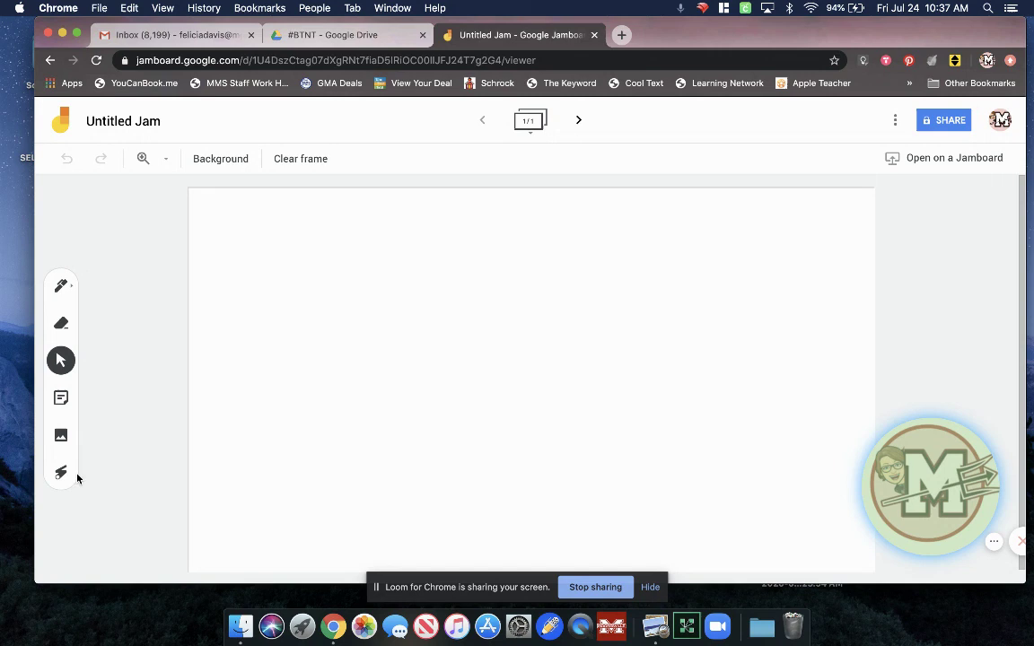
Handwrite the word "Write" with the black pen in the upper-left part of the frame
left_click(62, 287)
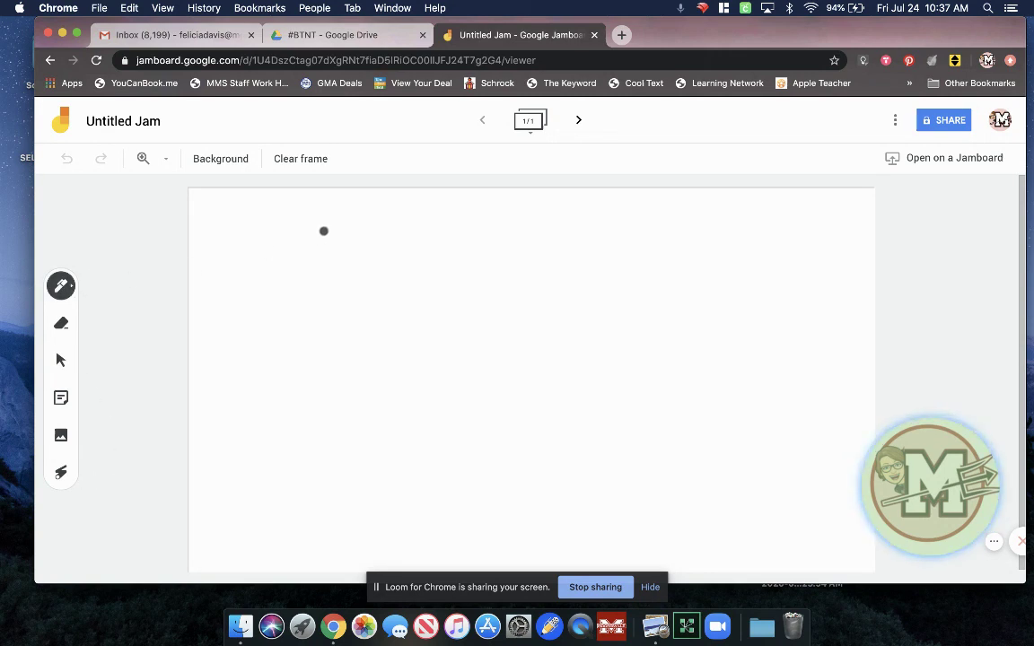
mouse_move(238, 252)
left_mouse_down()
mouse_move(256, 291)
mouse_move(293, 247)
mouse_move(360, 213)
mouse_move(406, 263)
mouse_move(440, 254)
left_mouse_up()
left_click_drag(352, 232, 394, 231)
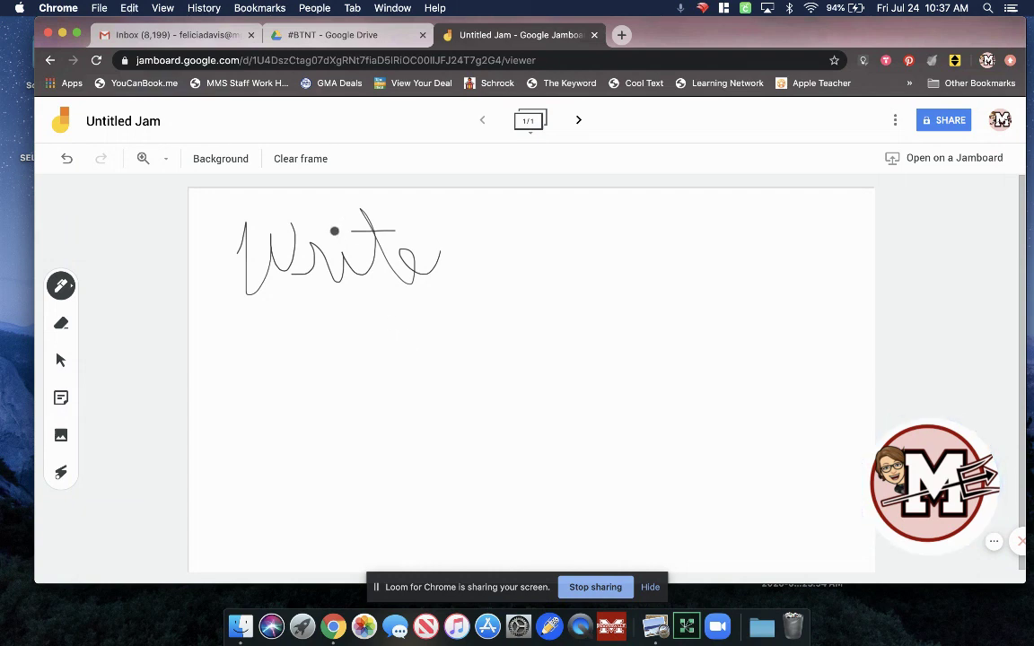
left_click(332, 226)
Highlight the handwritten word "Write" with the green highlighter
left_click(61, 286)
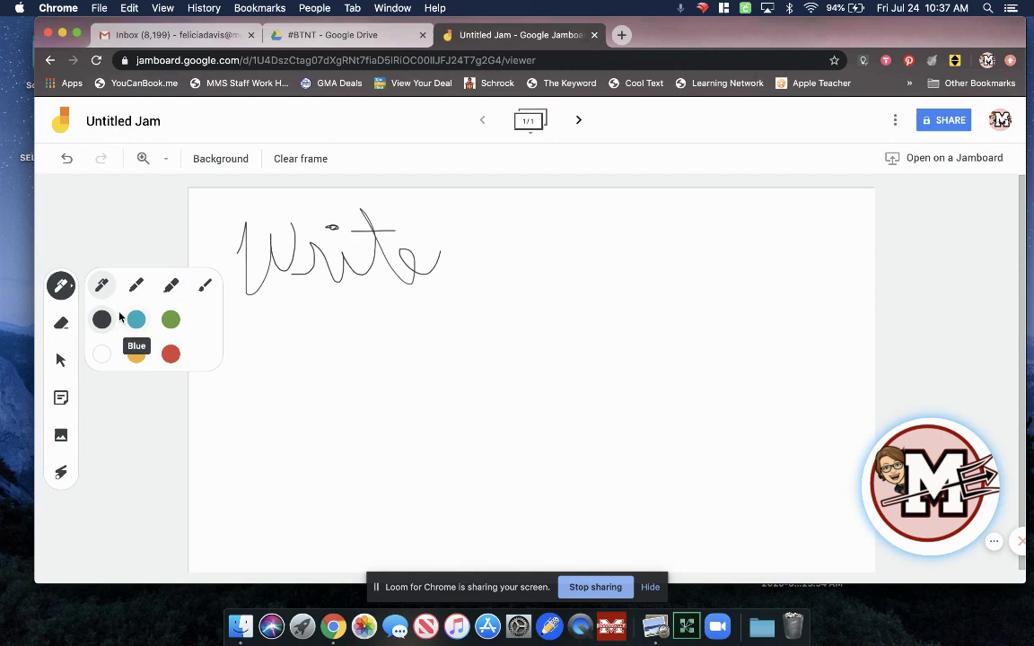
left_click(170, 320)
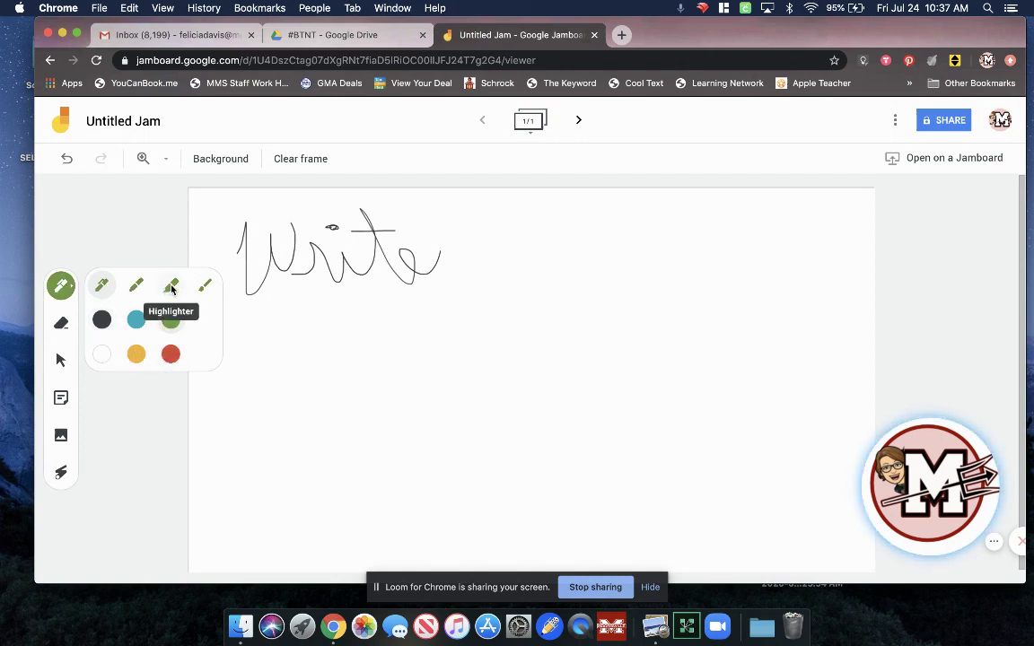
left_click(170, 286)
mouse_move(231, 228)
left_mouse_down()
mouse_move(431, 228)
mouse_move(235, 244)
mouse_move(422, 262)
mouse_move(244, 236)
left_mouse_up()
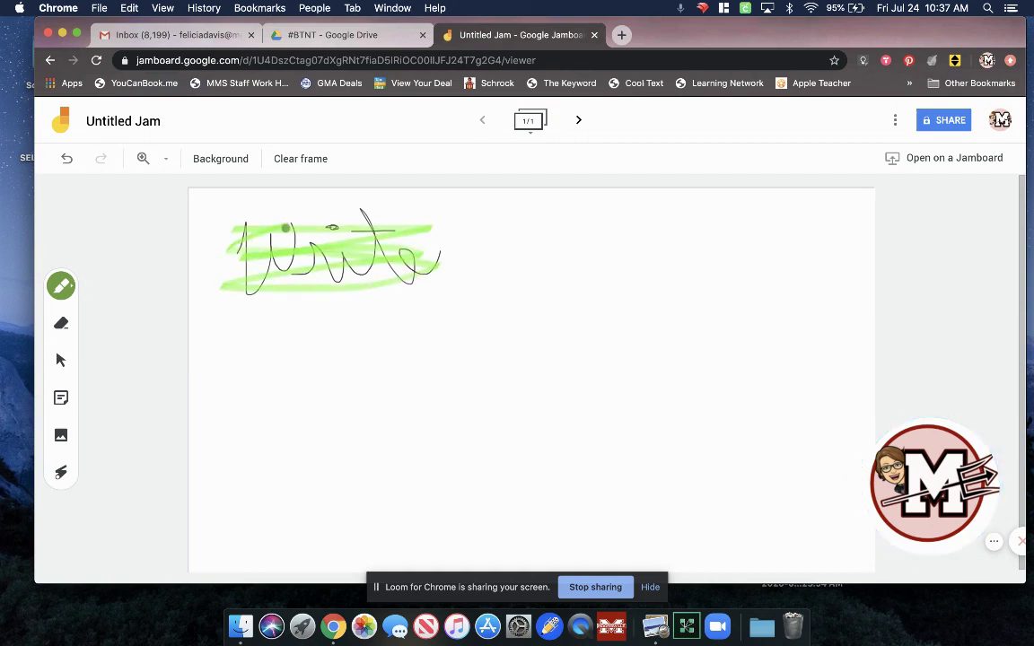
Handwrite "Me" in red to the right of "Write", using the marker for the "M" and the pen for the "e"
left_click(62, 285)
left_click(136, 286)
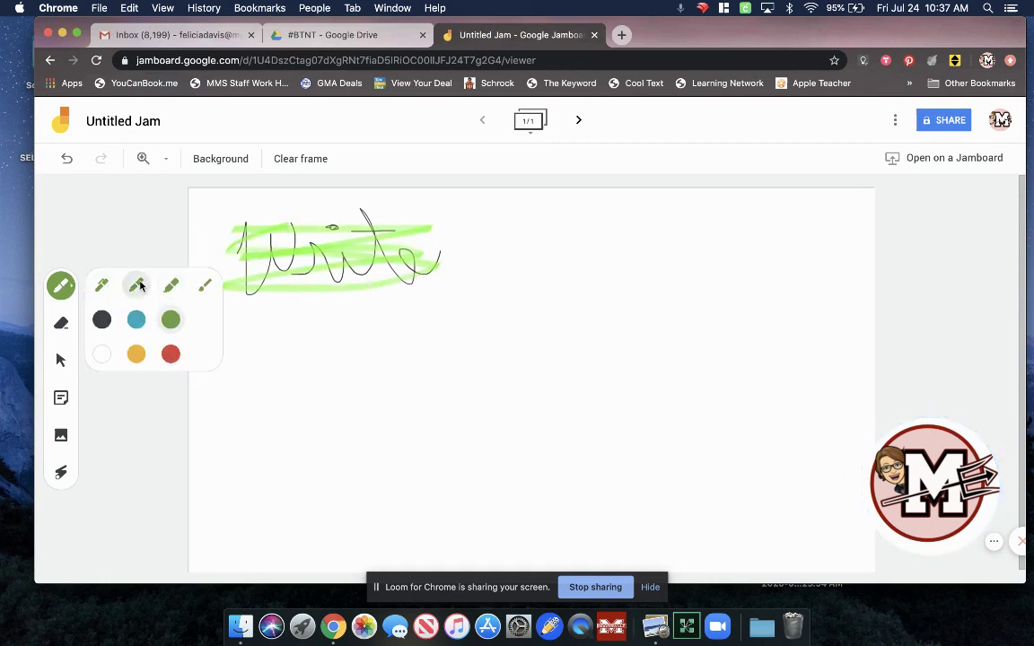
left_click(170, 356)
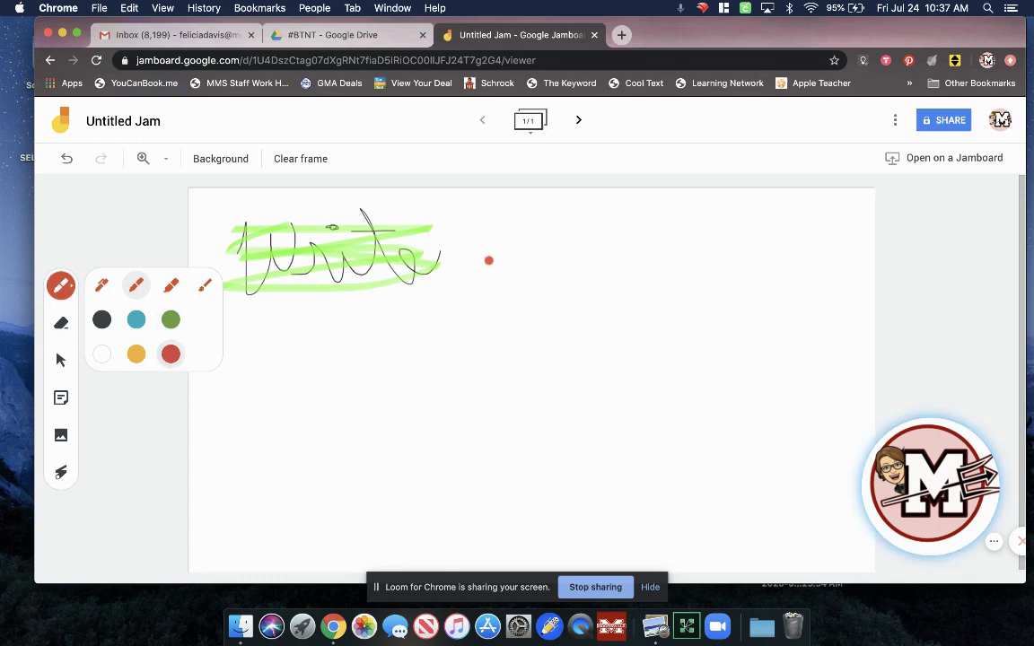
mouse_move(490, 260)
left_mouse_down()
mouse_move(508, 232)
mouse_move(535, 227)
left_mouse_up()
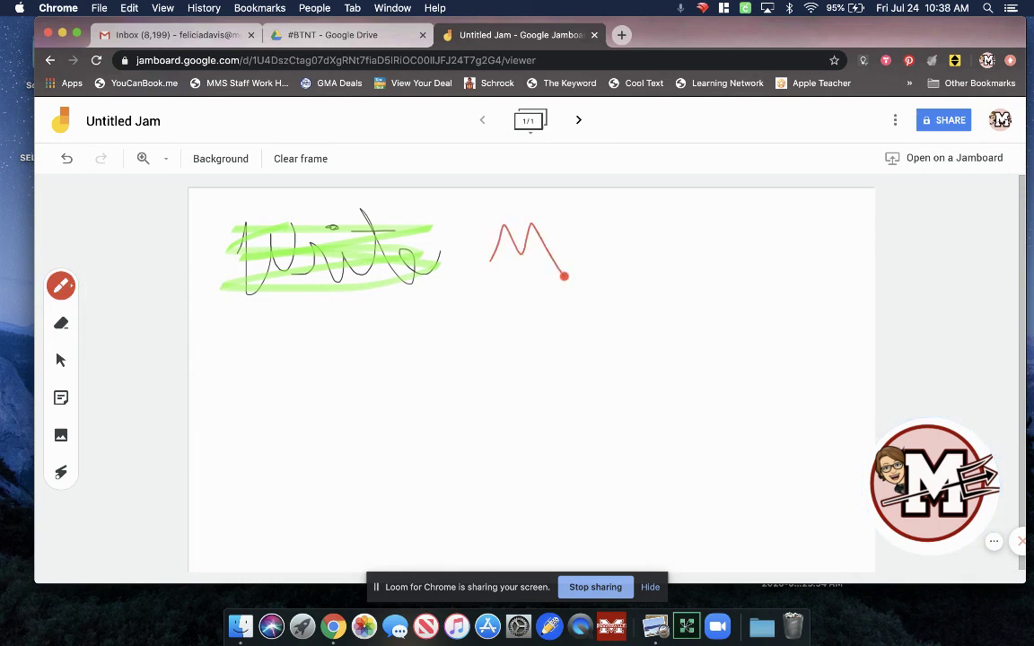
left_click(61, 285)
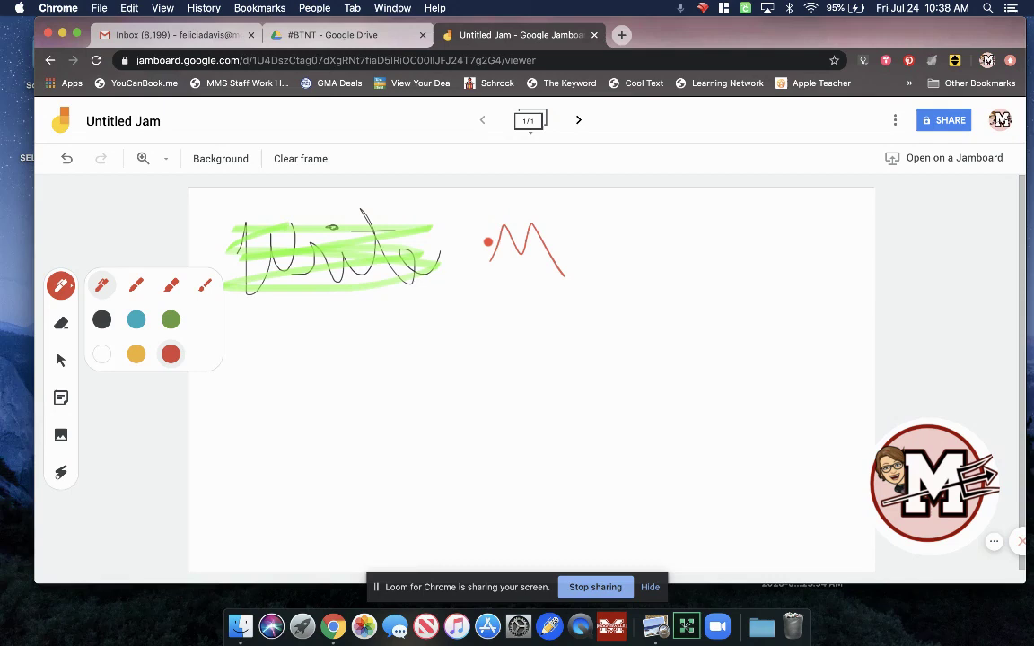
mouse_move(525, 270)
left_mouse_down()
mouse_move(595, 229)
mouse_move(646, 253)
left_mouse_up()
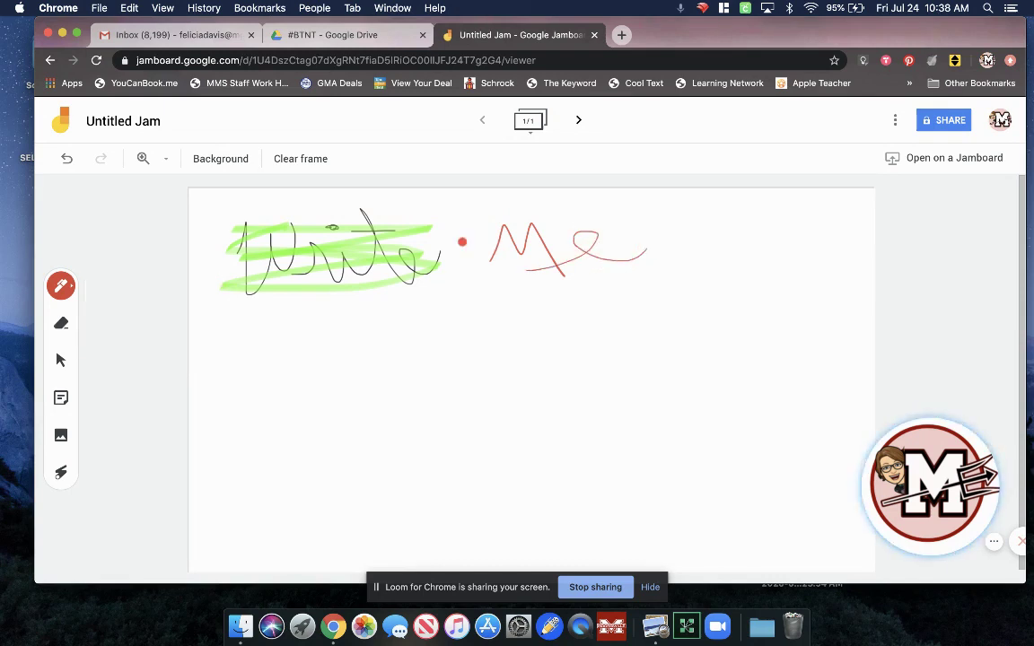
Paint broad blue brush strokes around the word "Me" and switch the drawing tool back to the pen
left_click(69, 289)
left_click(204, 286)
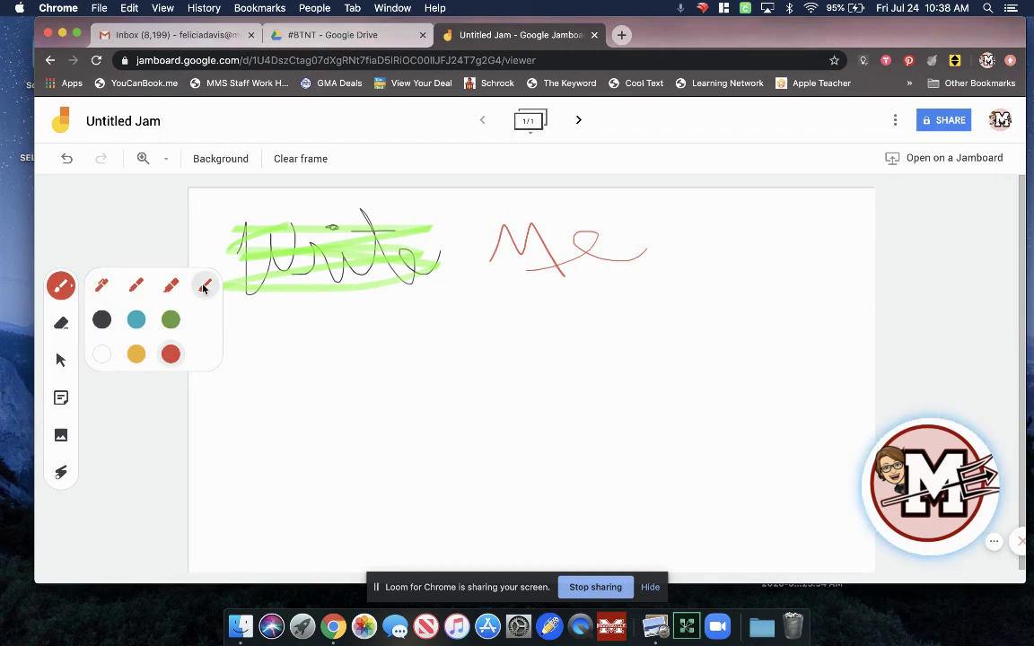
left_click(135, 319)
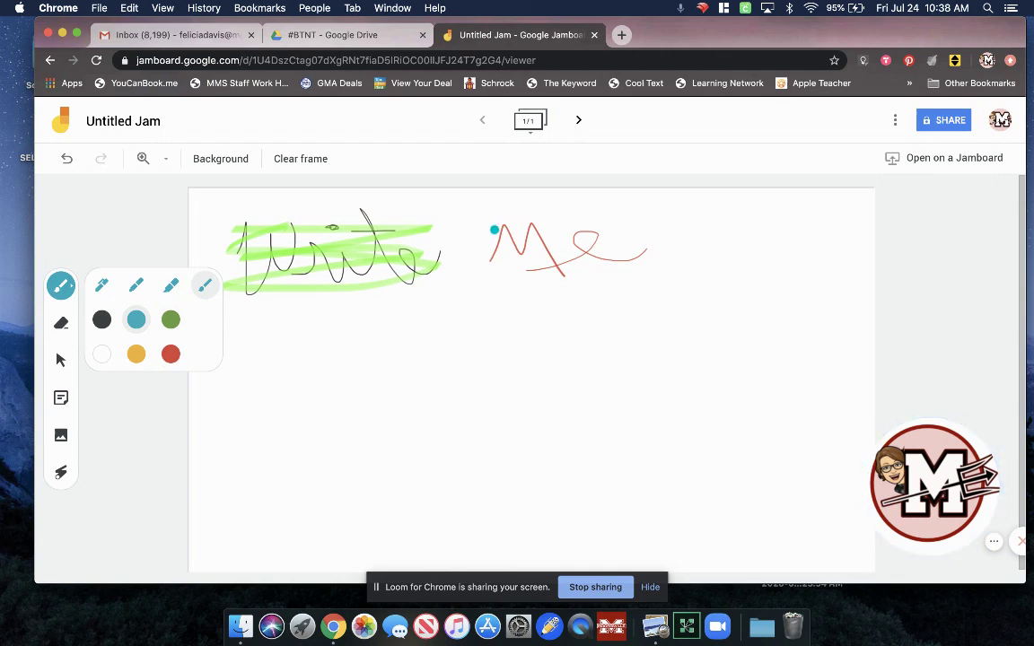
mouse_move(481, 247)
left_mouse_down()
mouse_move(570, 311)
mouse_move(644, 215)
mouse_move(461, 282)
mouse_move(653, 269)
mouse_move(720, 211)
left_mouse_up()
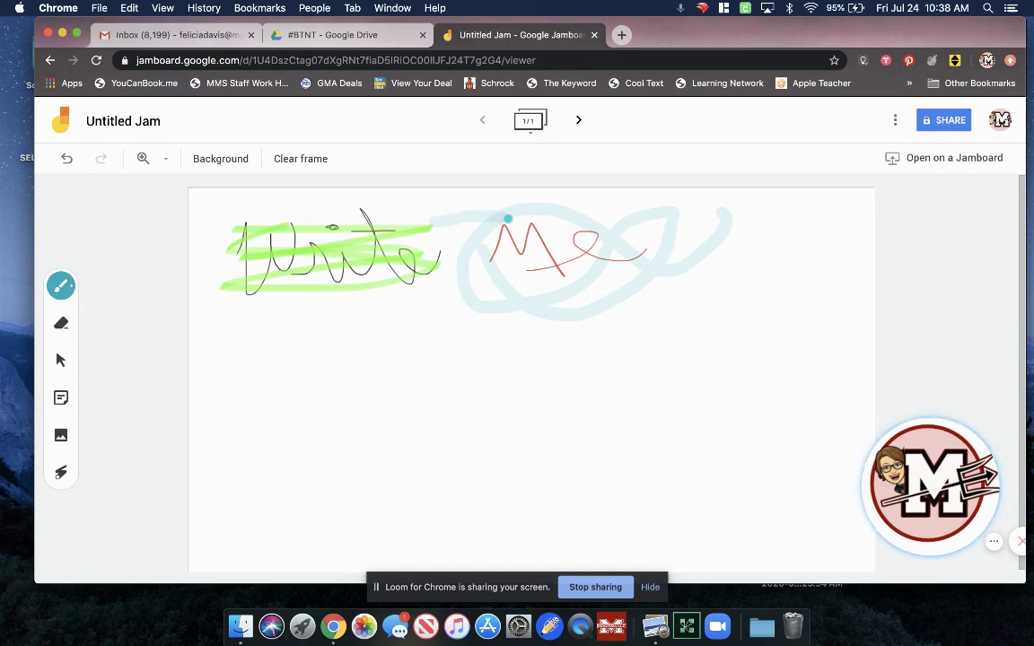
left_click_drag(452, 206, 530, 209)
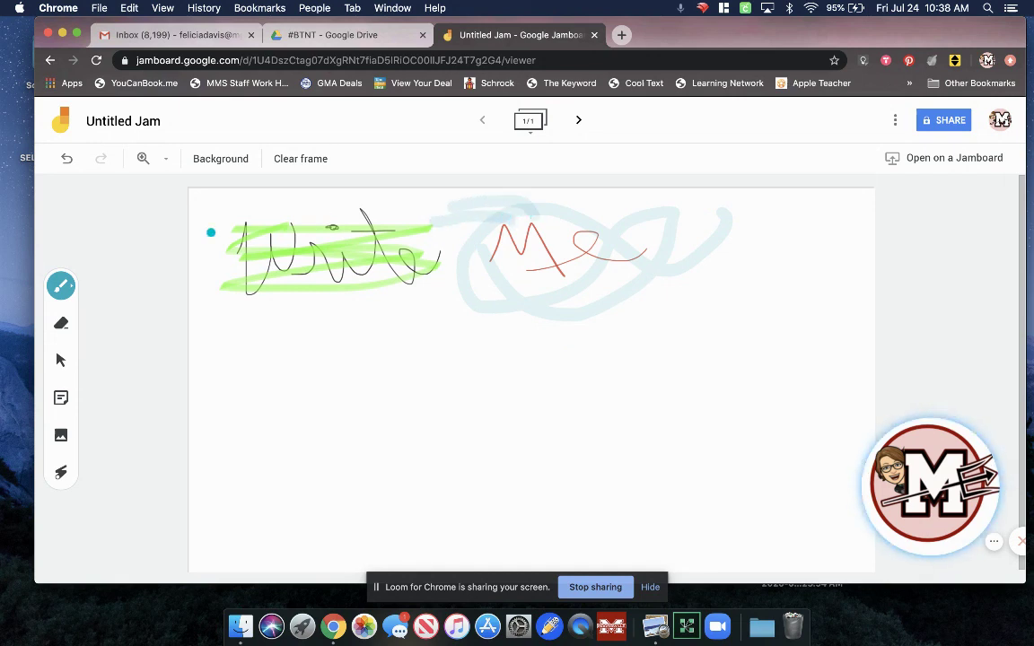
left_click(61, 286)
left_click(102, 286)
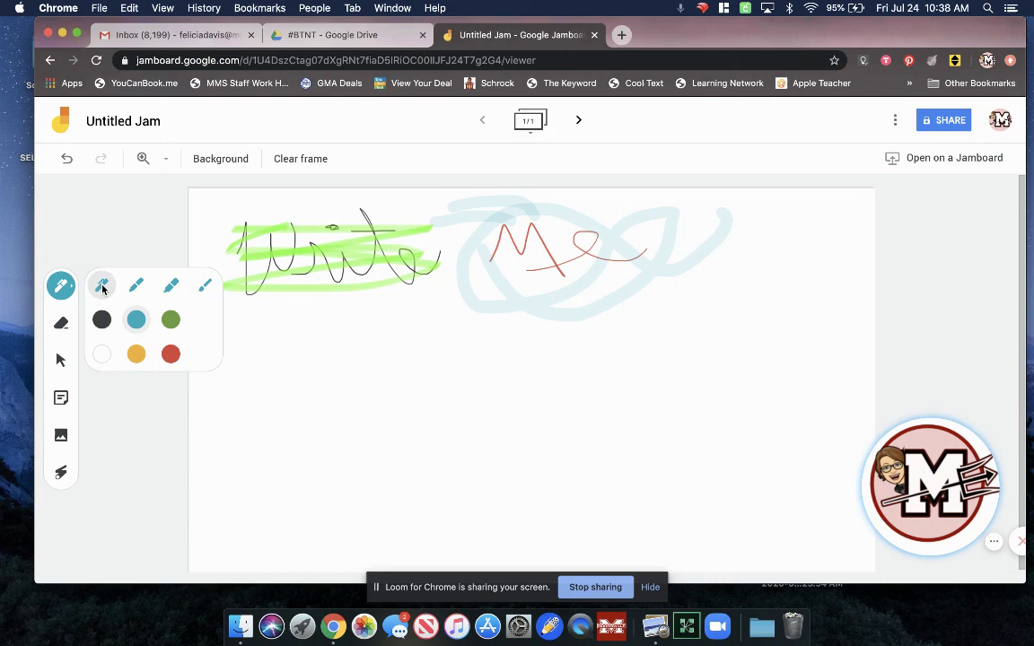
Erase parts of "Me" and its blue strokes plus the final "e" of "Write", and return to the selection tool
left_click(63, 325)
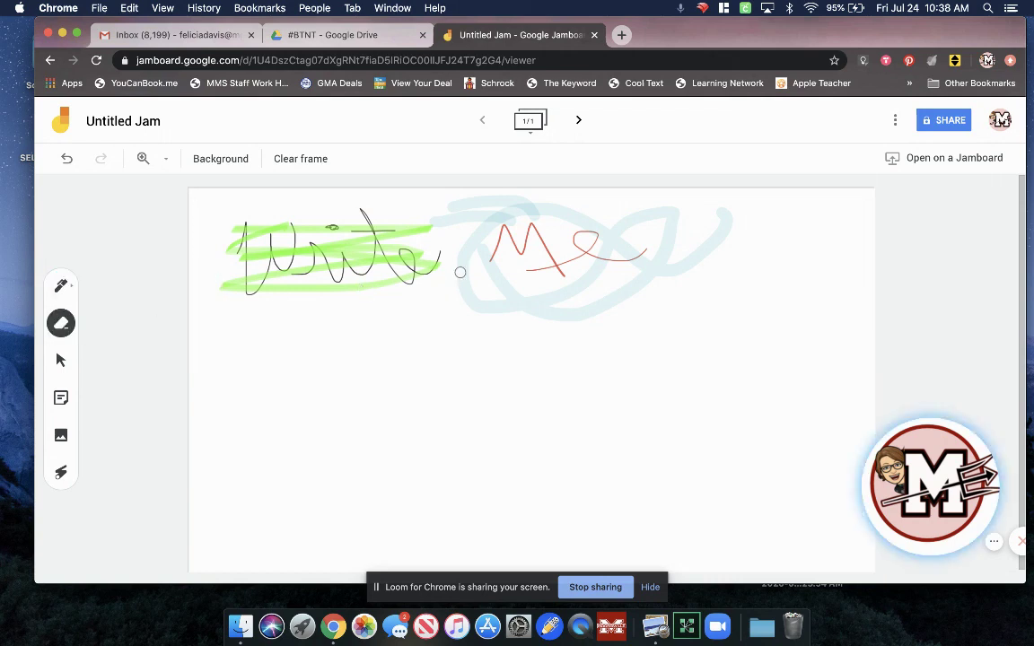
mouse_move(461, 221)
left_mouse_down()
mouse_move(481, 193)
mouse_move(507, 229)
mouse_move(685, 228)
mouse_move(647, 300)
left_mouse_up()
mouse_move(446, 210)
left_mouse_down()
mouse_move(508, 219)
mouse_move(556, 187)
mouse_move(484, 235)
left_mouse_up()
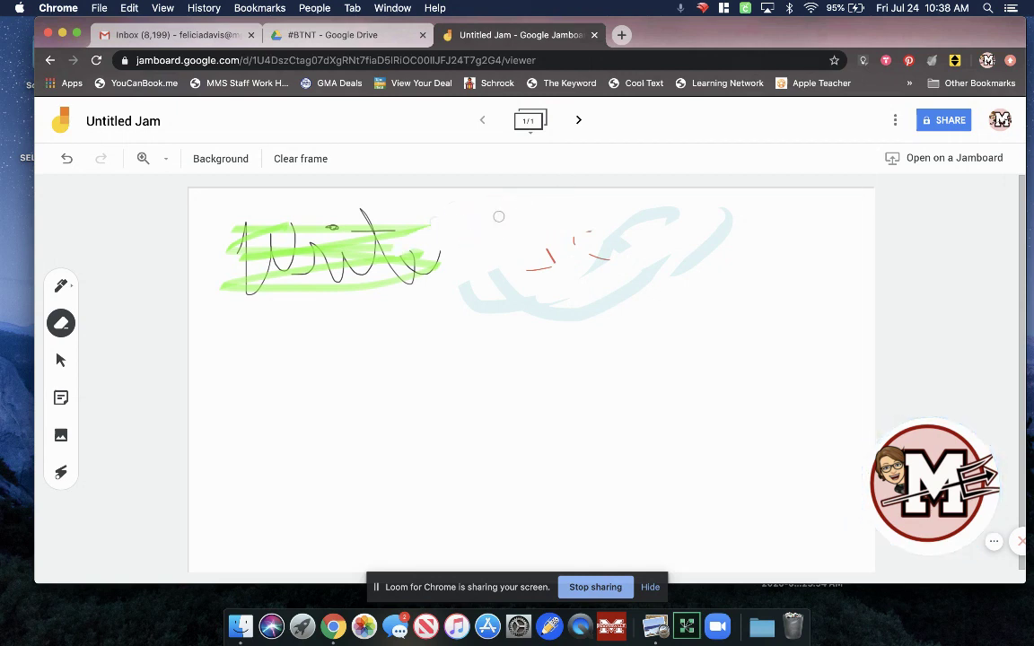
mouse_move(404, 261)
left_mouse_down()
mouse_move(443, 247)
mouse_move(422, 217)
left_mouse_up()
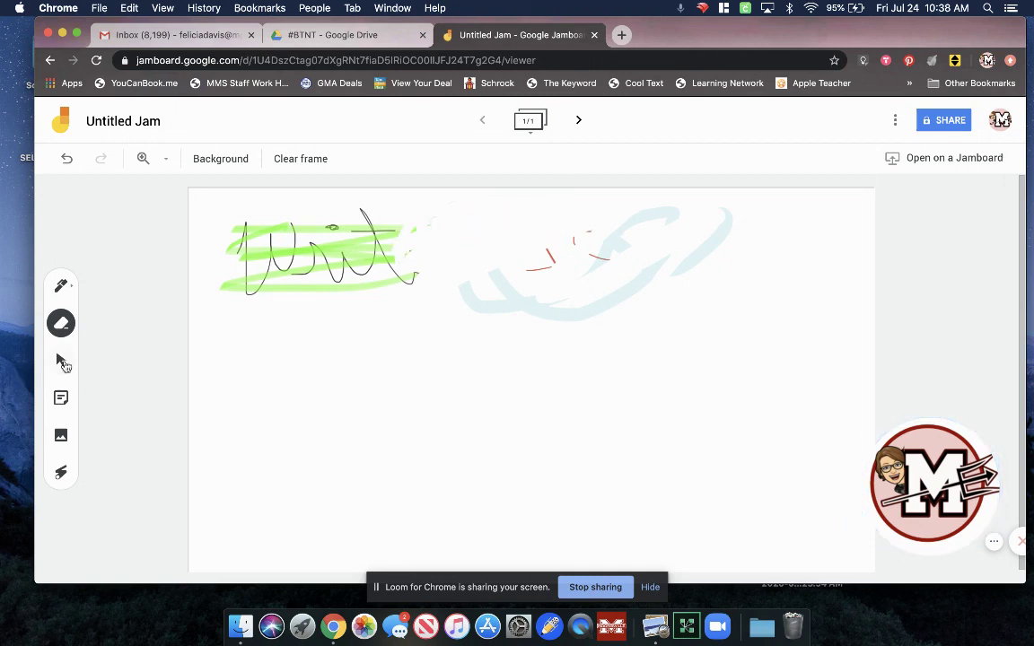
left_click(62, 361)
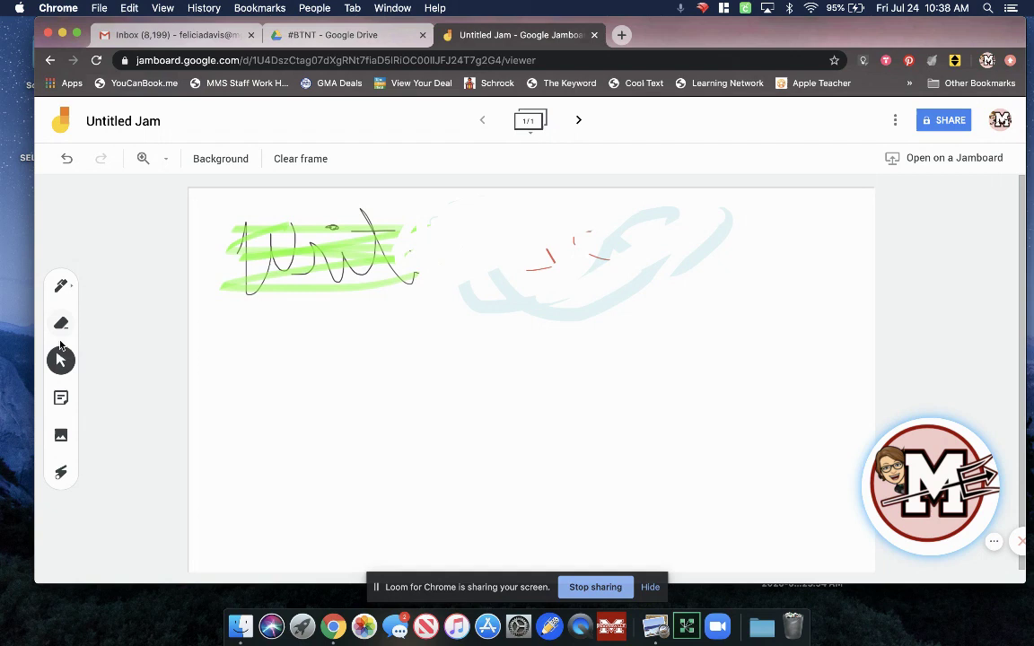
Add a yellow sticky note reading "Typing on a Sticky Note. :)" and dismiss the blank follow-up note
left_click(61, 399)
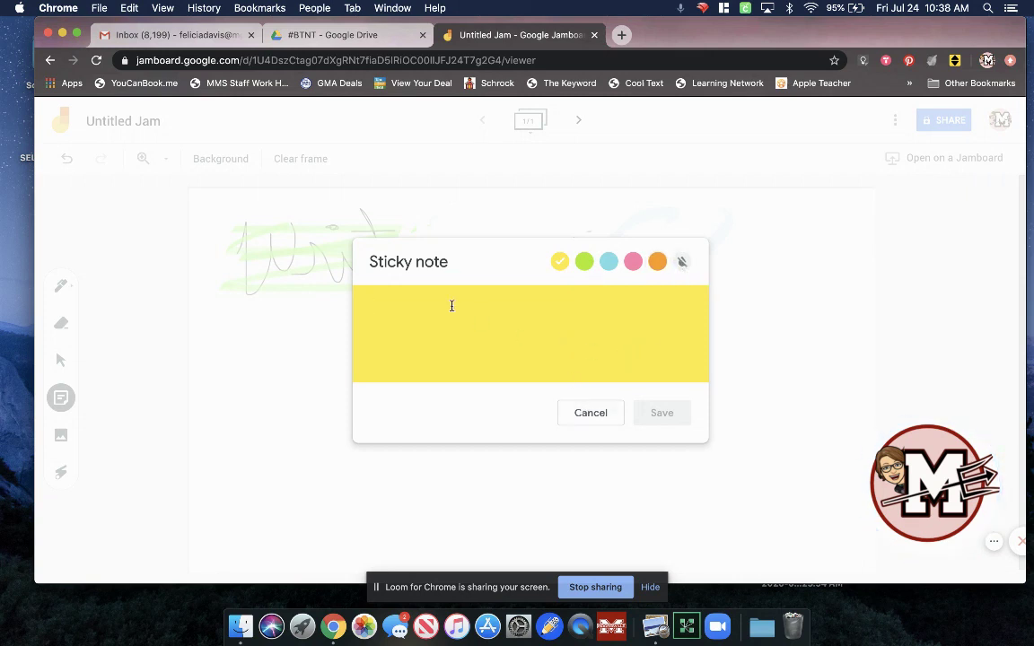
type("Typing on a Sticky Note. :")
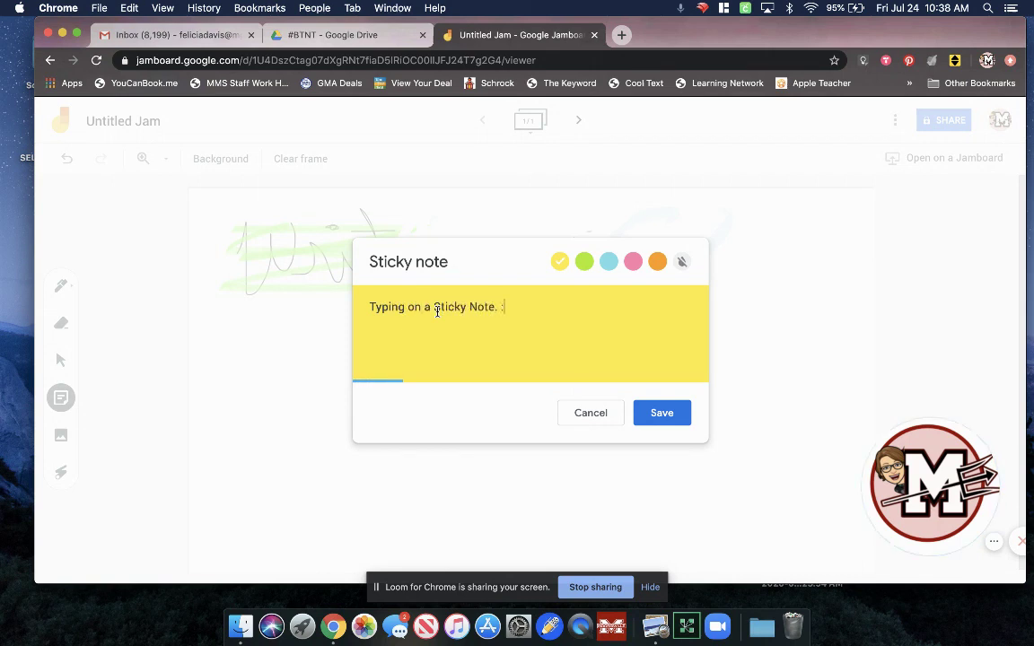
type(")")
left_click(663, 416)
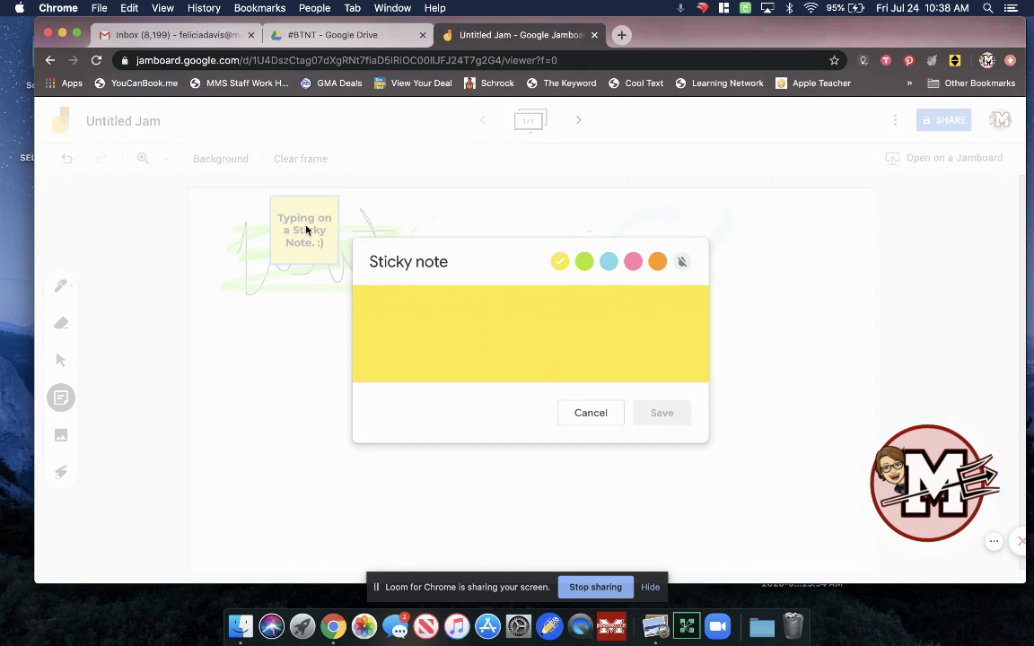
left_click(577, 414)
Place the sticky note below the highlighted handwriting, enlarged to about two and a half times its size and tilted slightly counterclockwise
mouse_move(305, 229)
left_mouse_down()
mouse_move(296, 369)
mouse_move(258, 353)
left_mouse_up()
left_click_drag(290, 389, 401, 492)
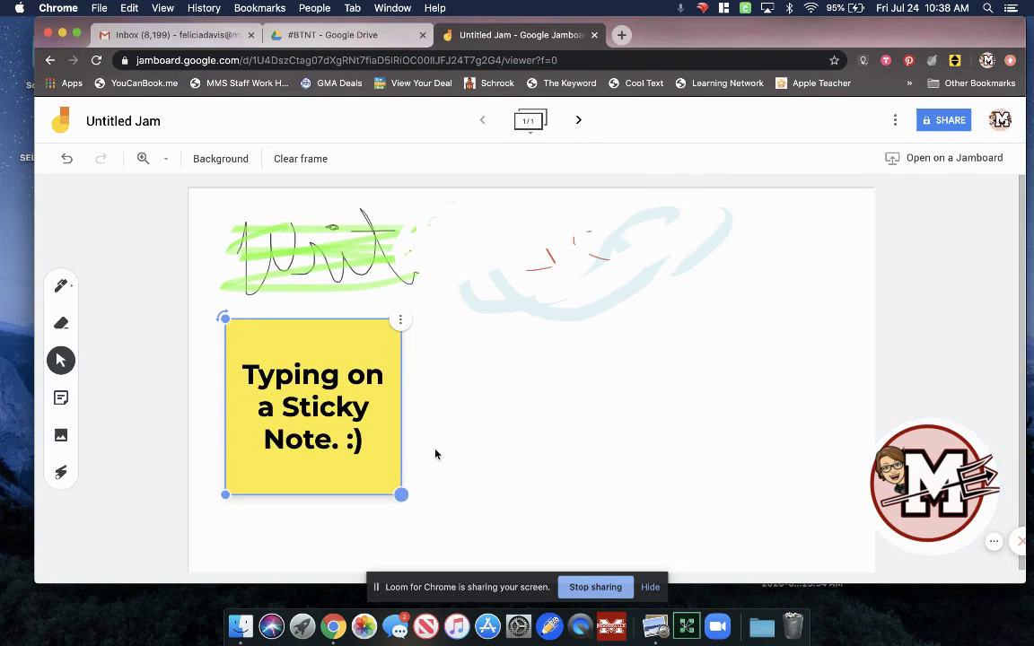
left_click_drag(219, 316, 197, 348)
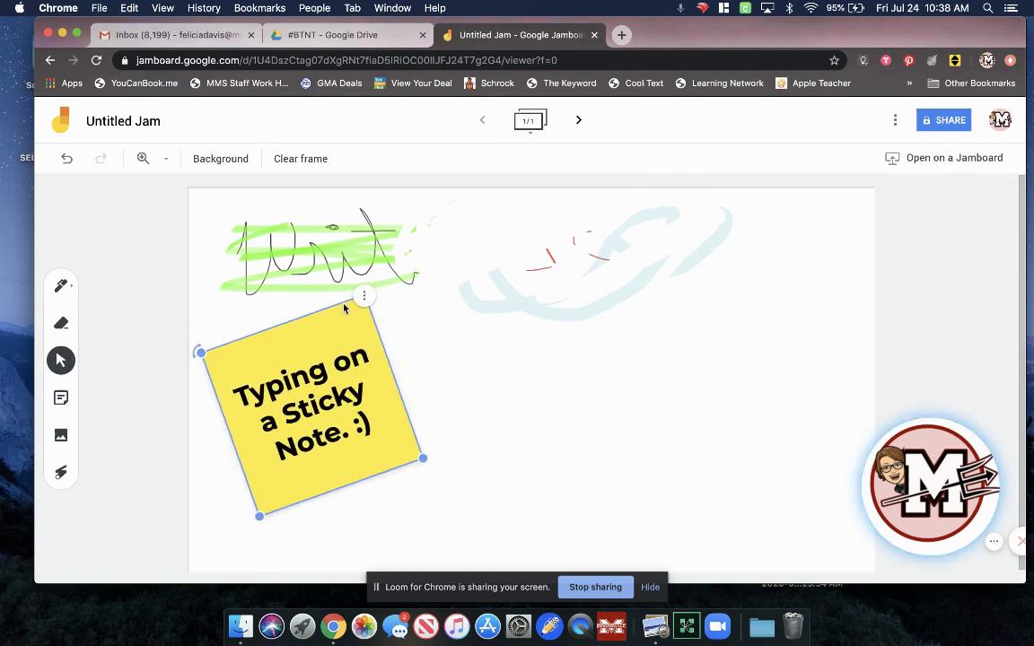
left_click(361, 299)
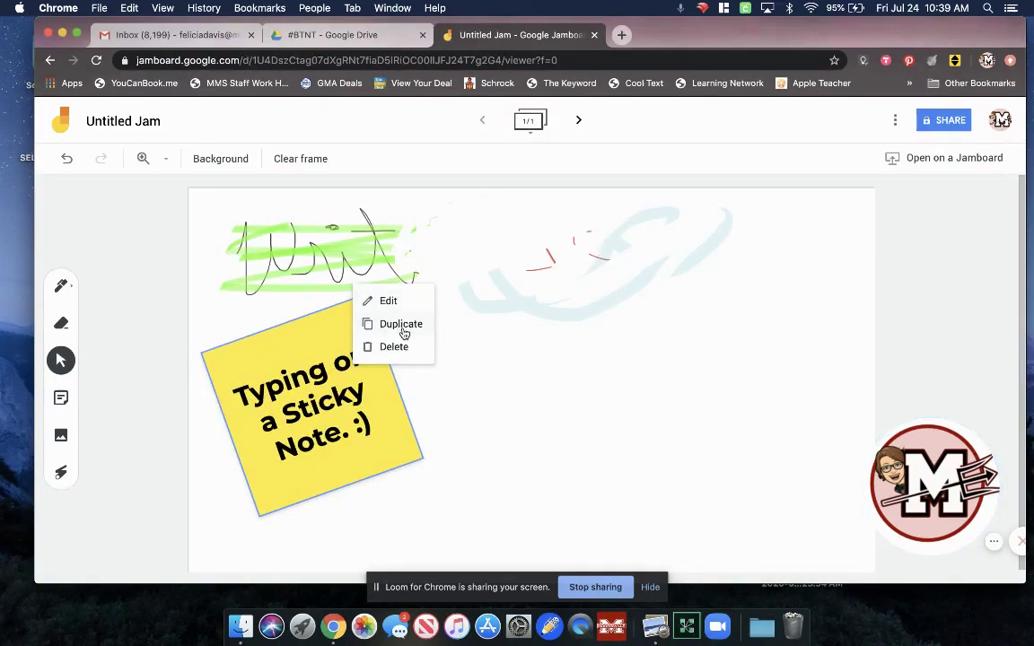
left_click(514, 409)
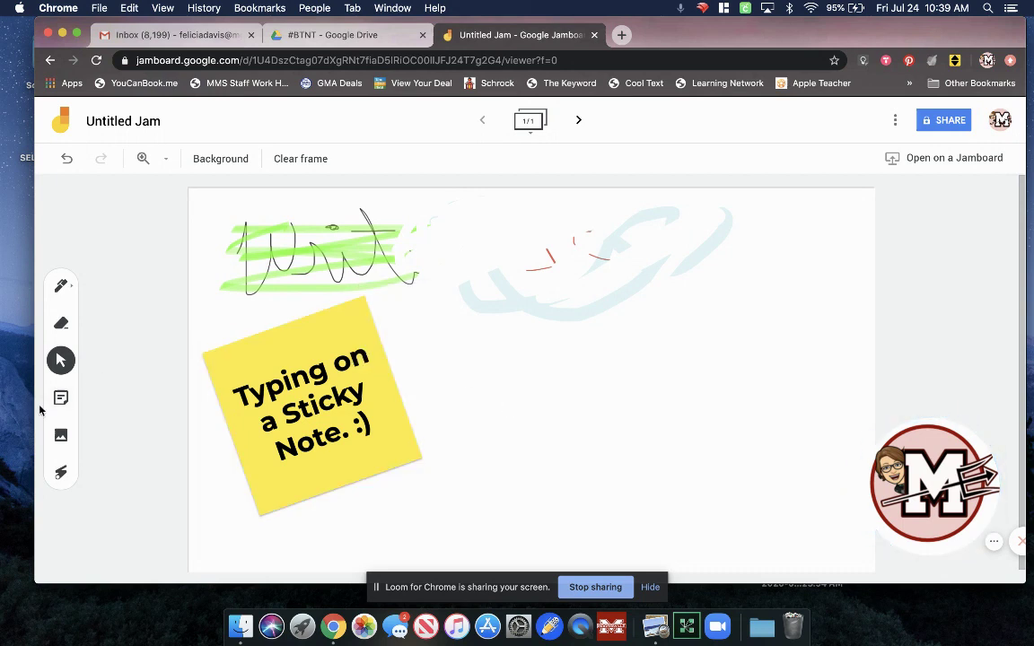
Insert the image "BIT Darn Tootin'.png" from the Emojis folder on the Desktop into the jam
left_click(61, 437)
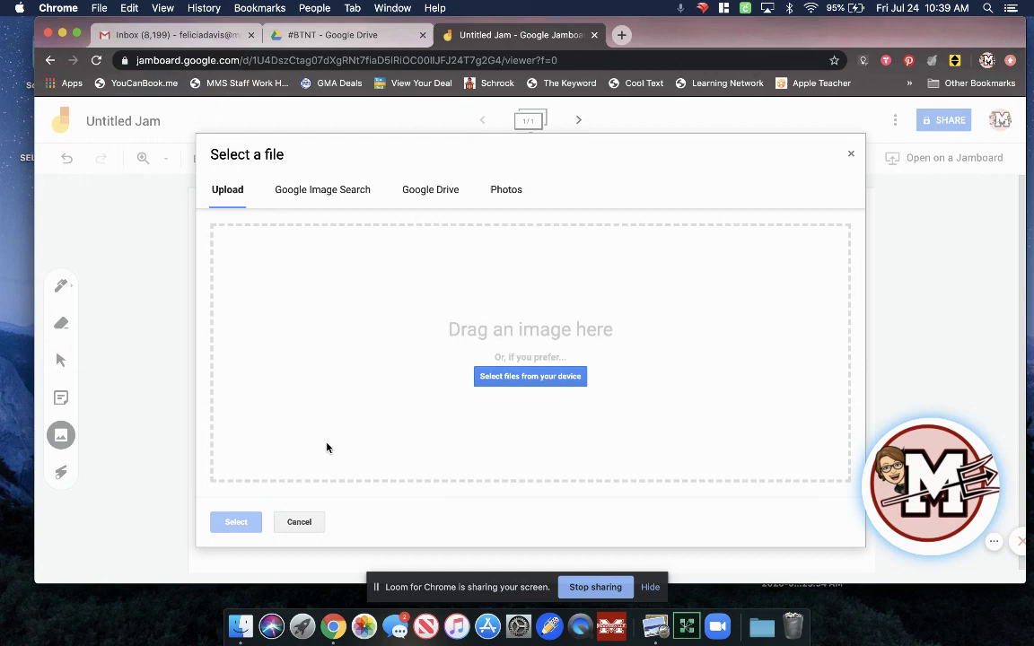
left_click(530, 377)
scroll(267, 193, "down", 10)
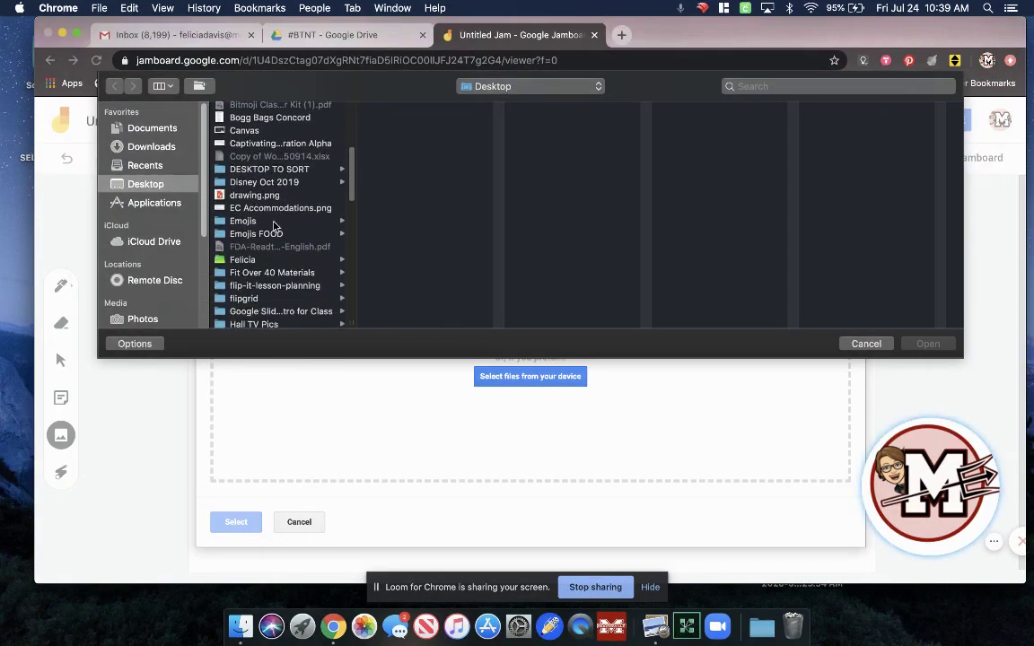
left_click(241, 166)
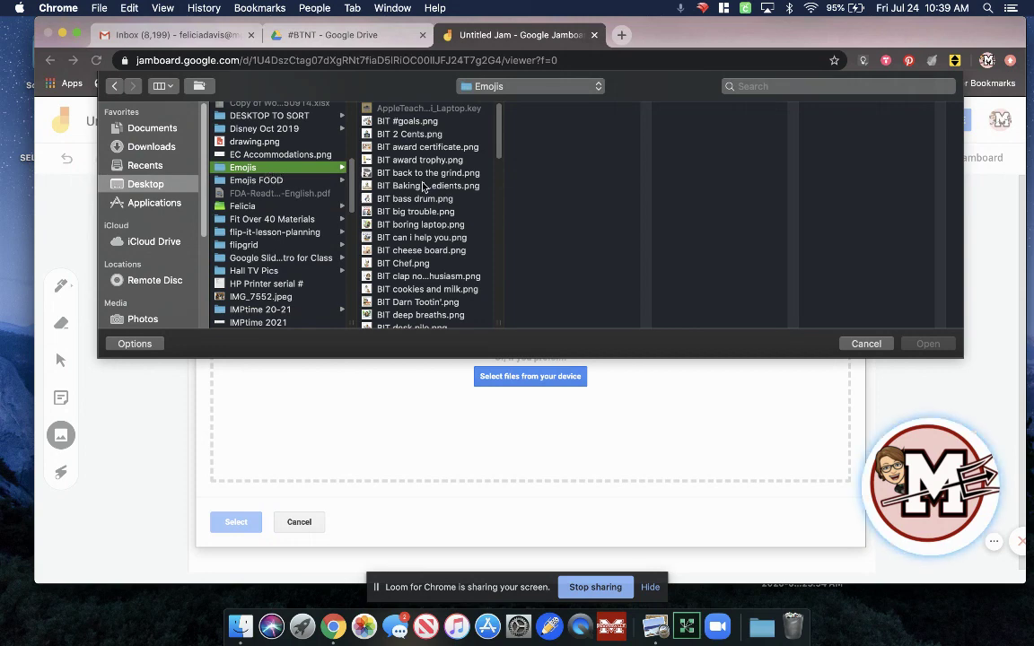
scroll(425, 189, "down", 2)
left_click(431, 226)
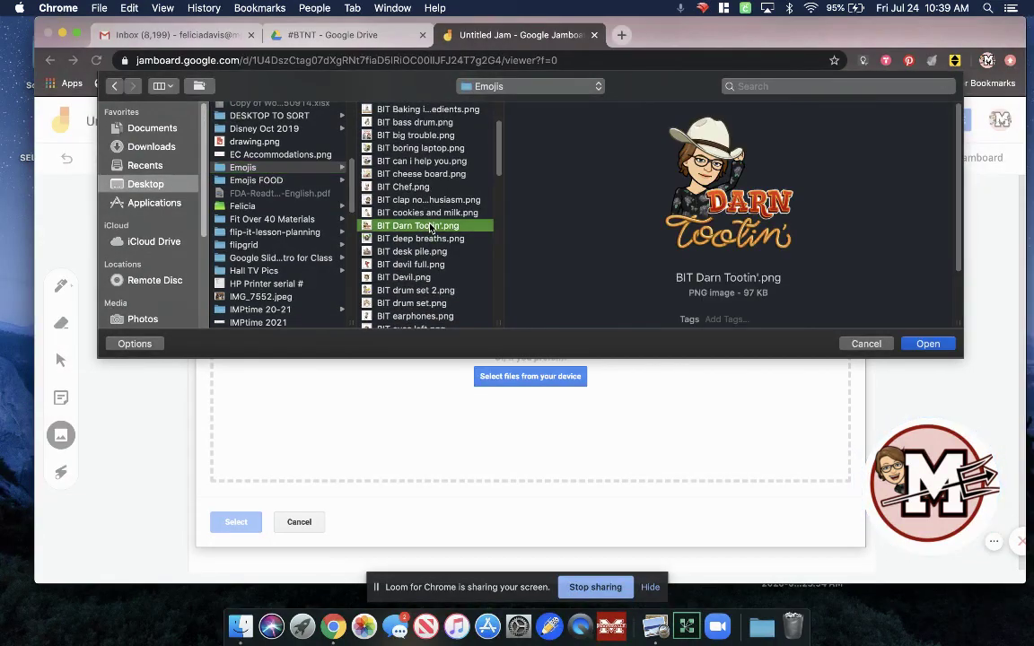
left_click(926, 344)
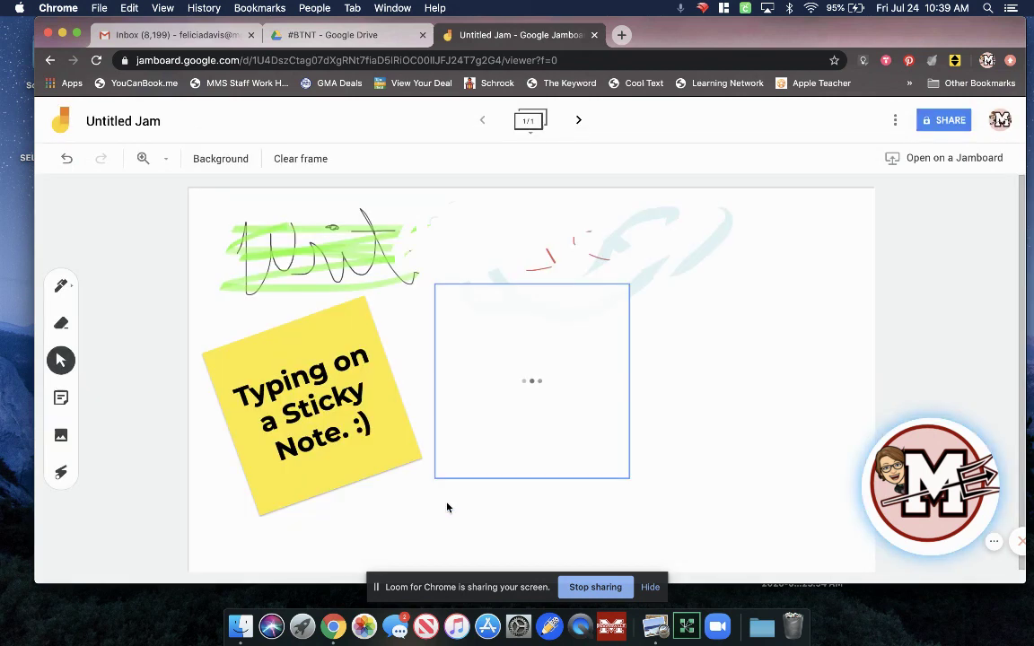
Shrink the "Darn Tootin'" image to about half its size and place it over the sticky note's lower-right corner
left_click_drag(459, 388, 644, 391)
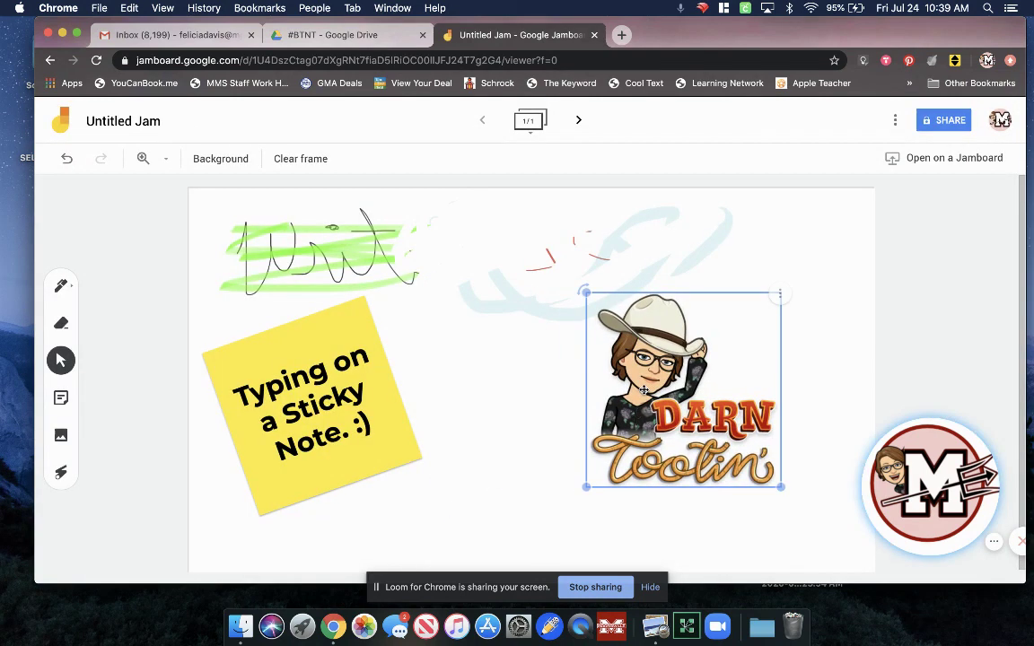
left_click_drag(781, 486, 680, 389)
left_click_drag(641, 359, 431, 480)
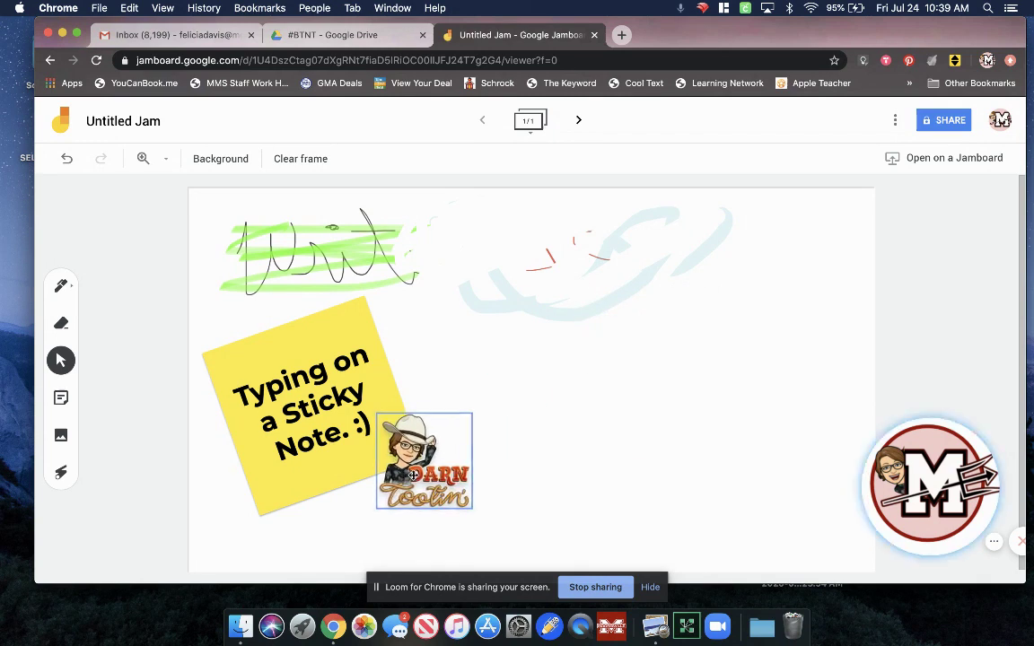
Point around the blank canvas and the sticky note with the laser tool, and return to the selection tool
left_click(61, 472)
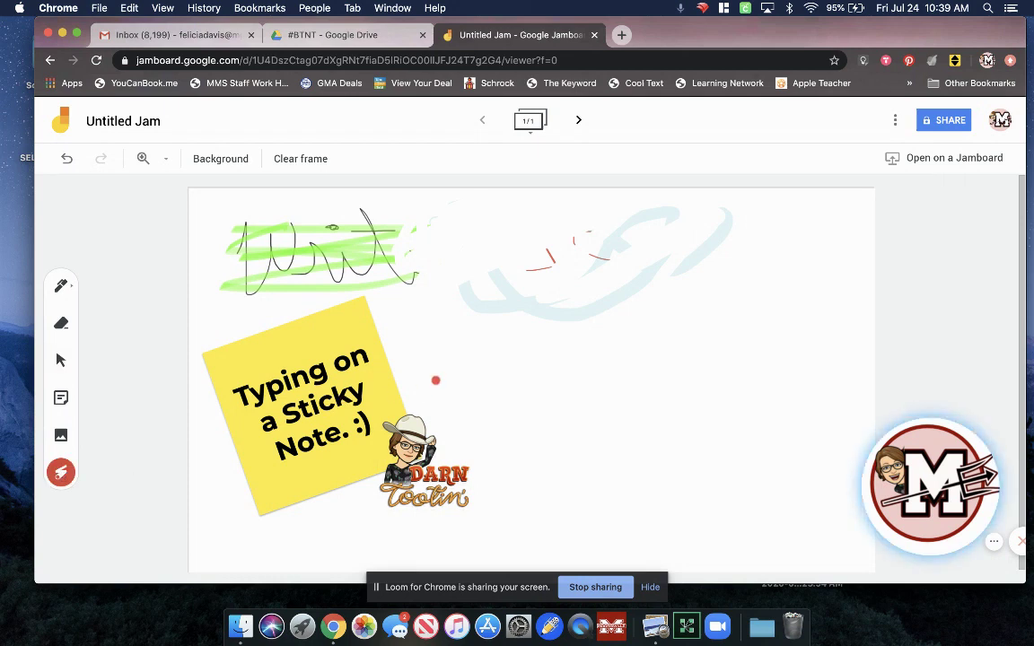
mouse_move(386, 431)
left_mouse_down()
mouse_move(346, 395)
mouse_move(632, 348)
mouse_move(608, 430)
left_mouse_up()
left_click_drag(454, 339, 703, 325)
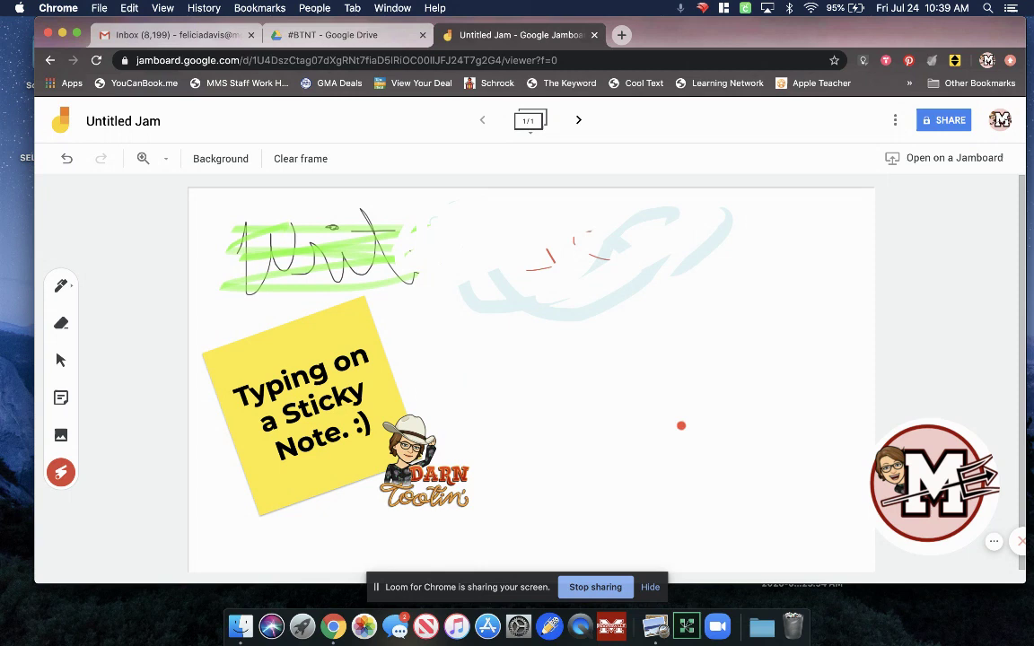
mouse_move(263, 482)
left_mouse_down()
mouse_move(323, 500)
mouse_move(263, 323)
mouse_move(238, 449)
mouse_move(386, 495)
left_mouse_up()
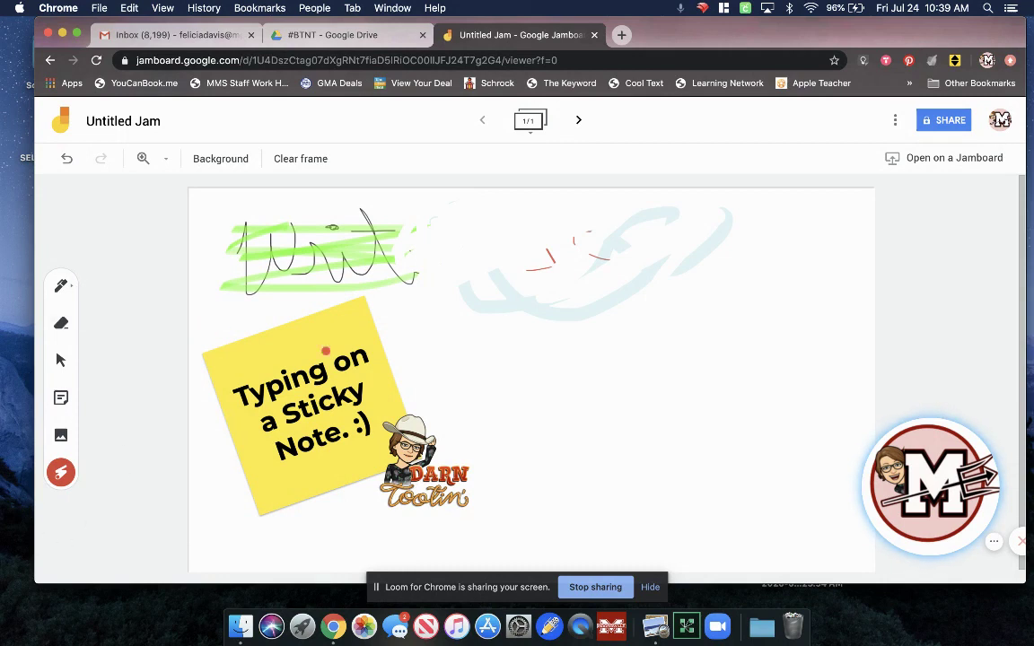
mouse_move(253, 353)
left_mouse_down()
mouse_move(422, 345)
mouse_move(251, 457)
mouse_move(243, 287)
mouse_move(386, 512)
left_mouse_up()
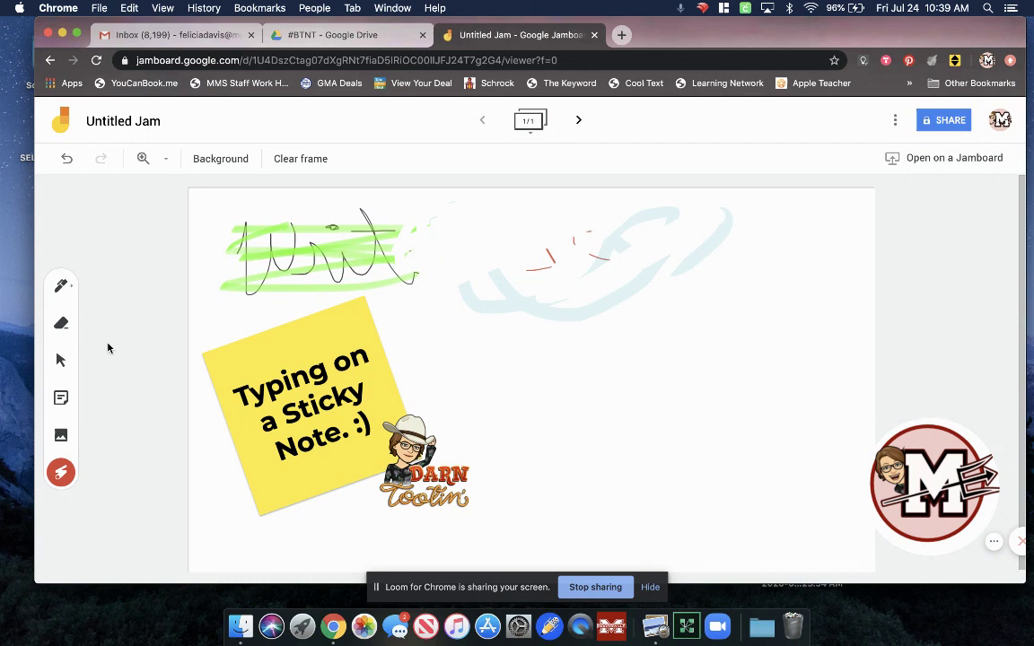
left_click(60, 360)
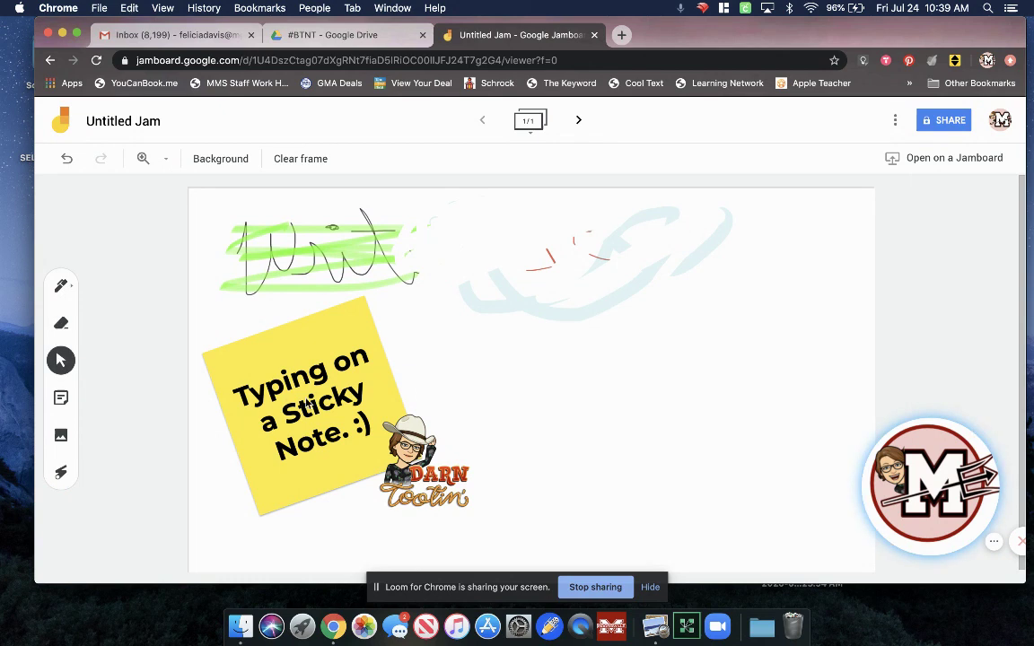